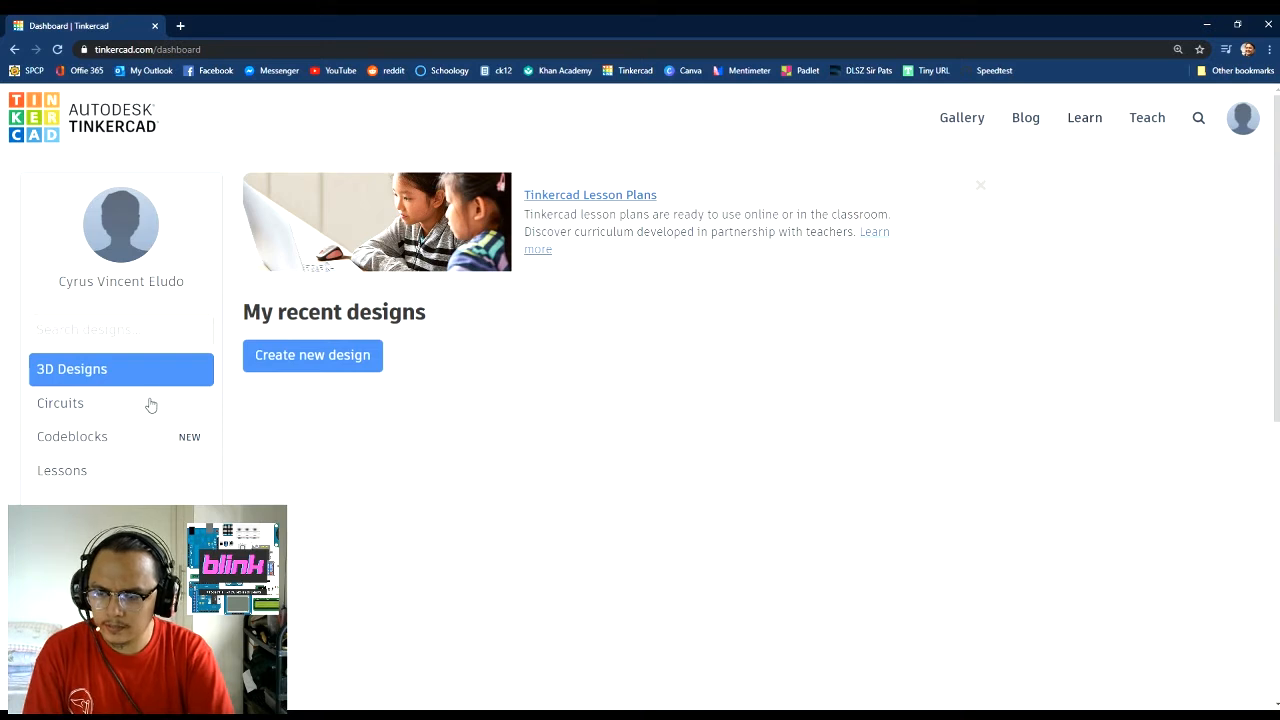
# Create a new circuit design in the Circuits section.
pyautogui.click(116, 404)
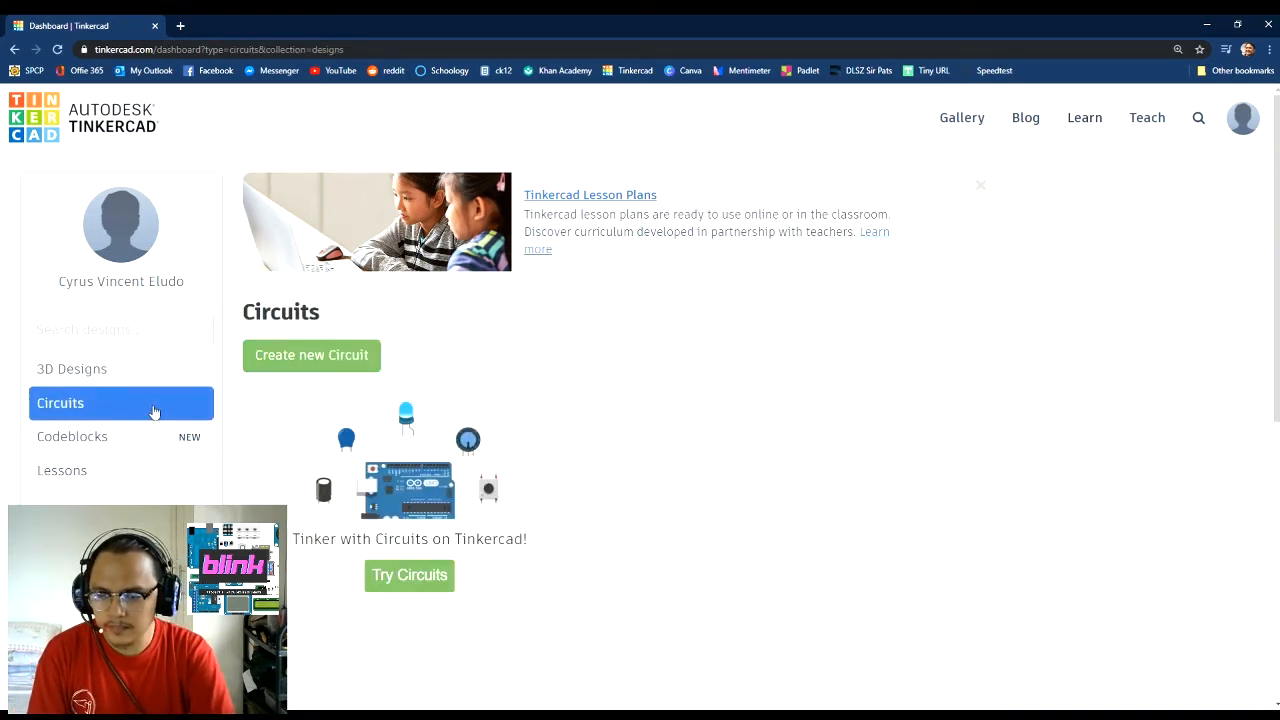
pyautogui.click(314, 358)
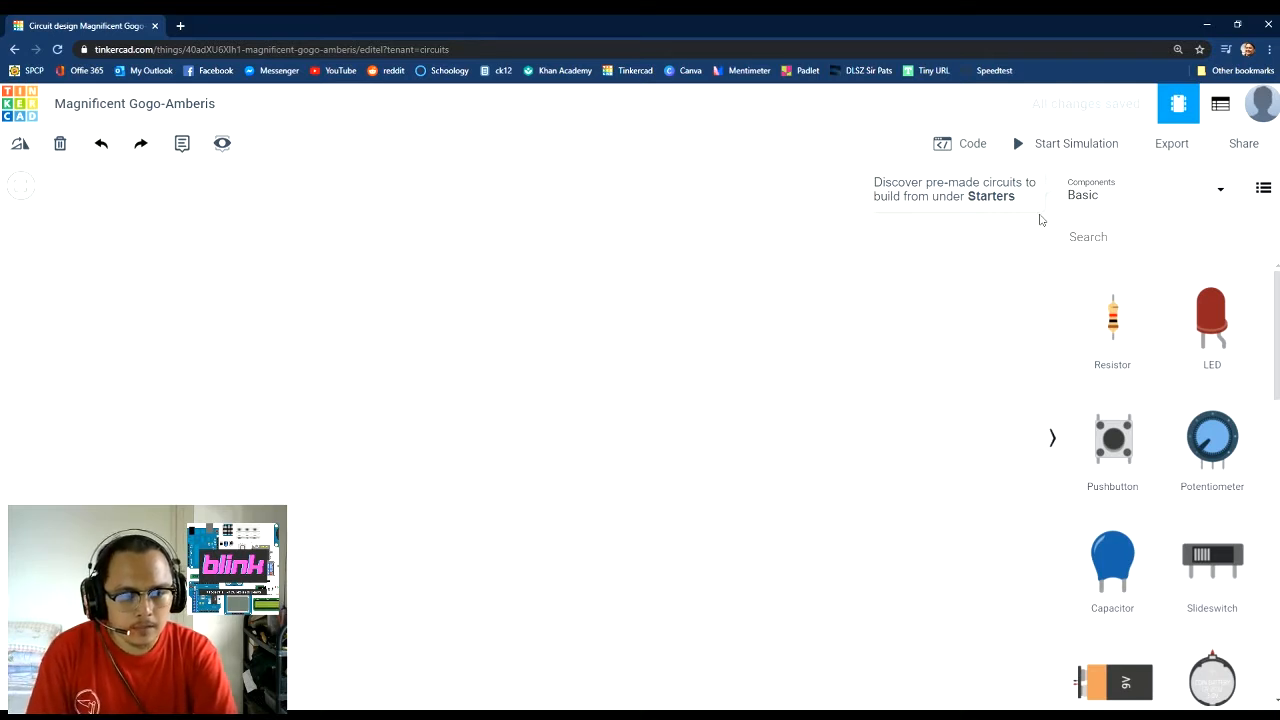
pyautogui.click(1134, 195)
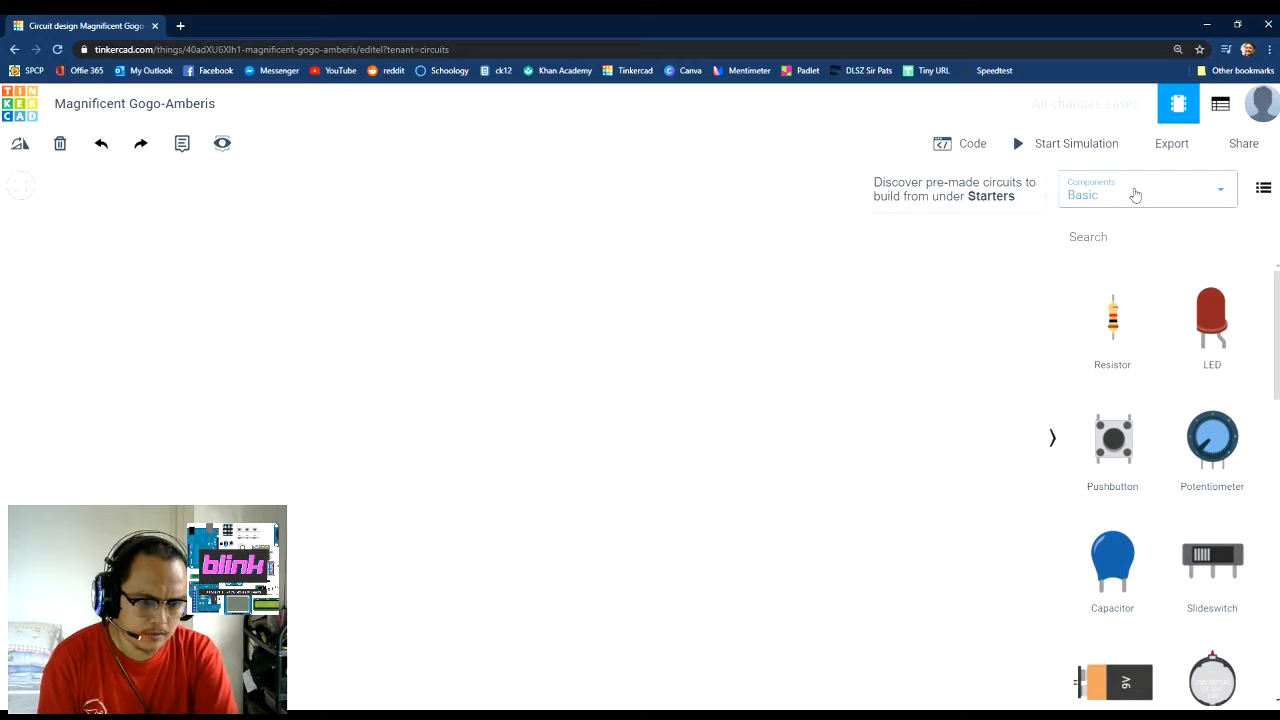
pyautogui.click(1134, 195)
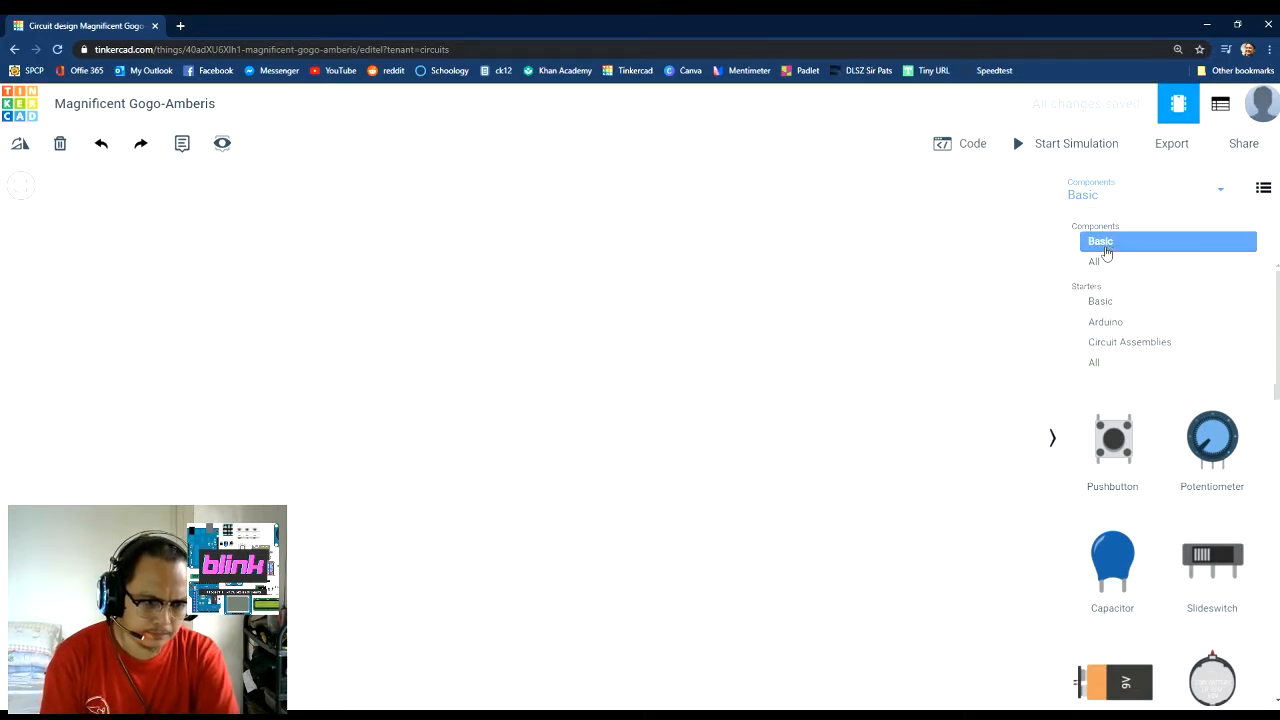
pyautogui.click(975, 238)
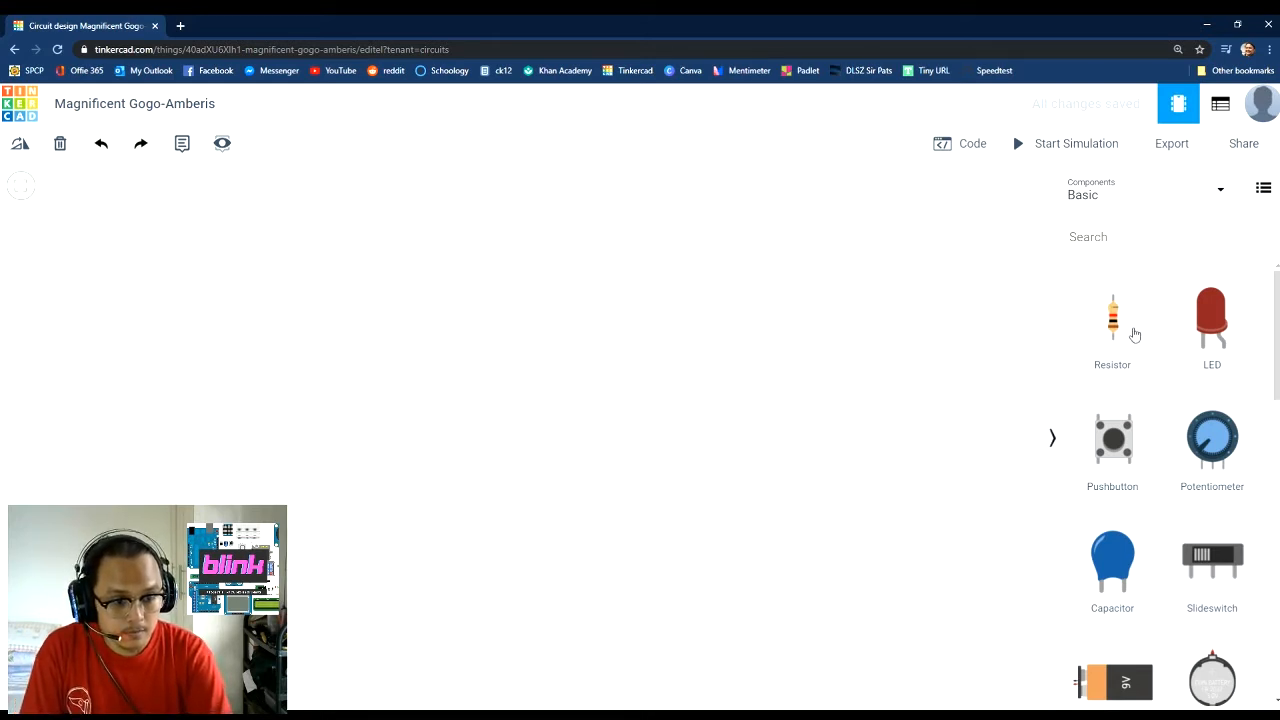
pyautogui.scroll(-2, 1145, 340)
pyautogui.scroll(2, 1145, 342)
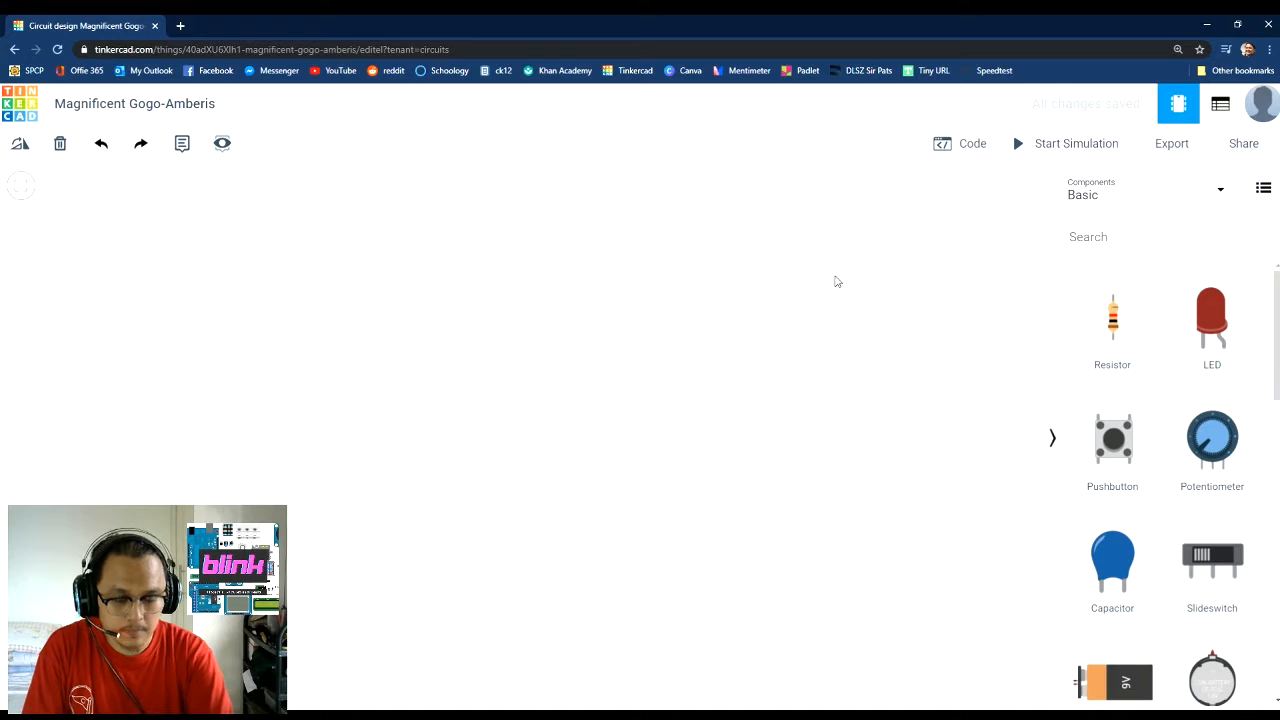
# Rename the circuit design as "Project 1: Blink".
pyautogui.click(214, 105)
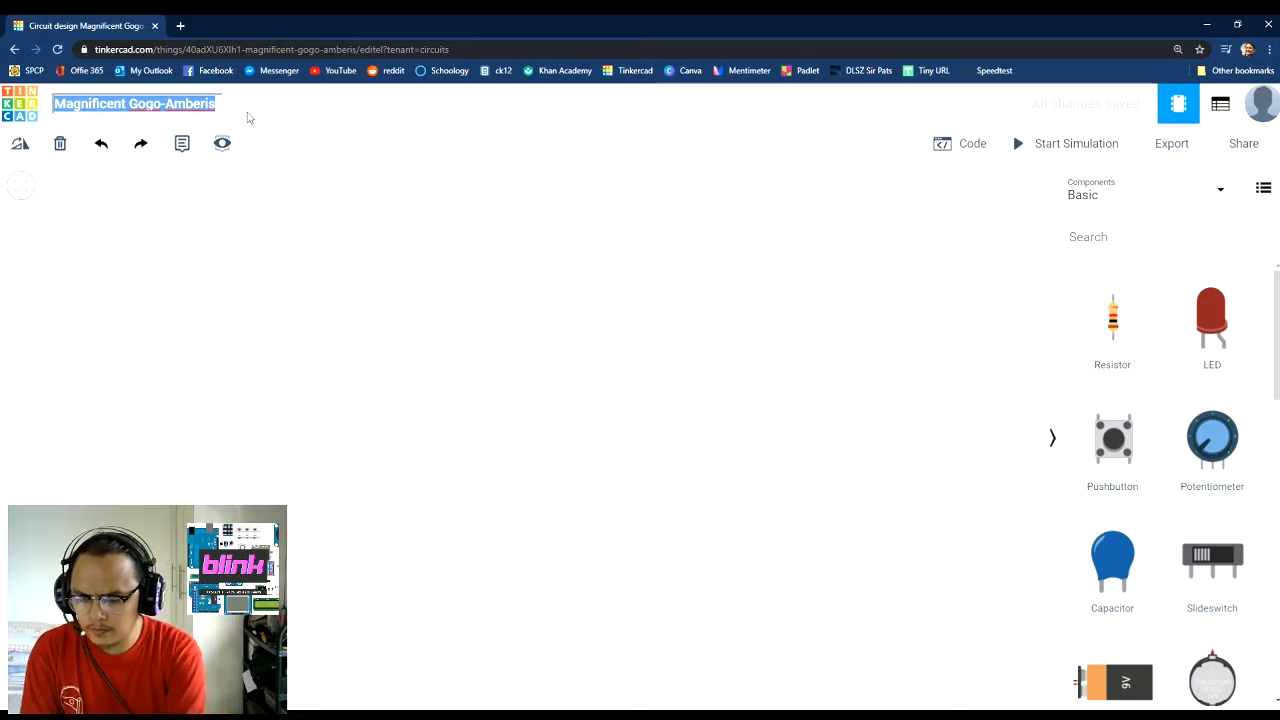
pyautogui.write('Project 1')
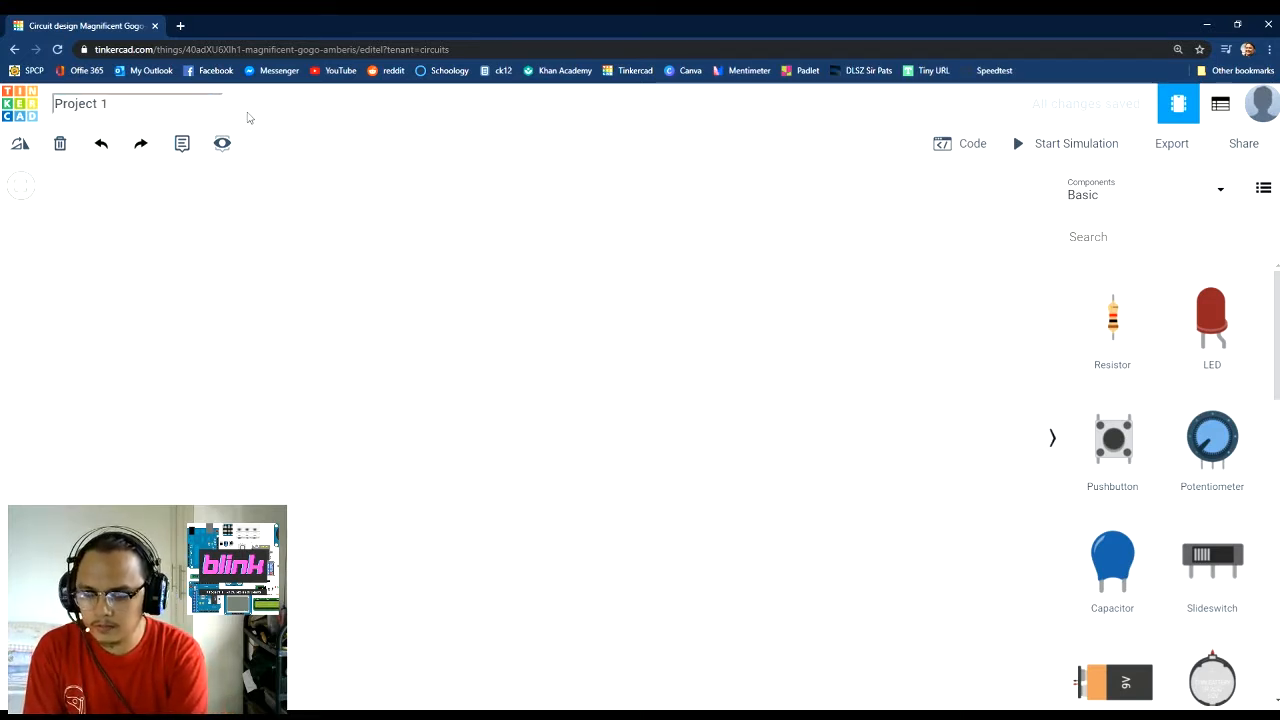
pyautogui.write(': Blink')
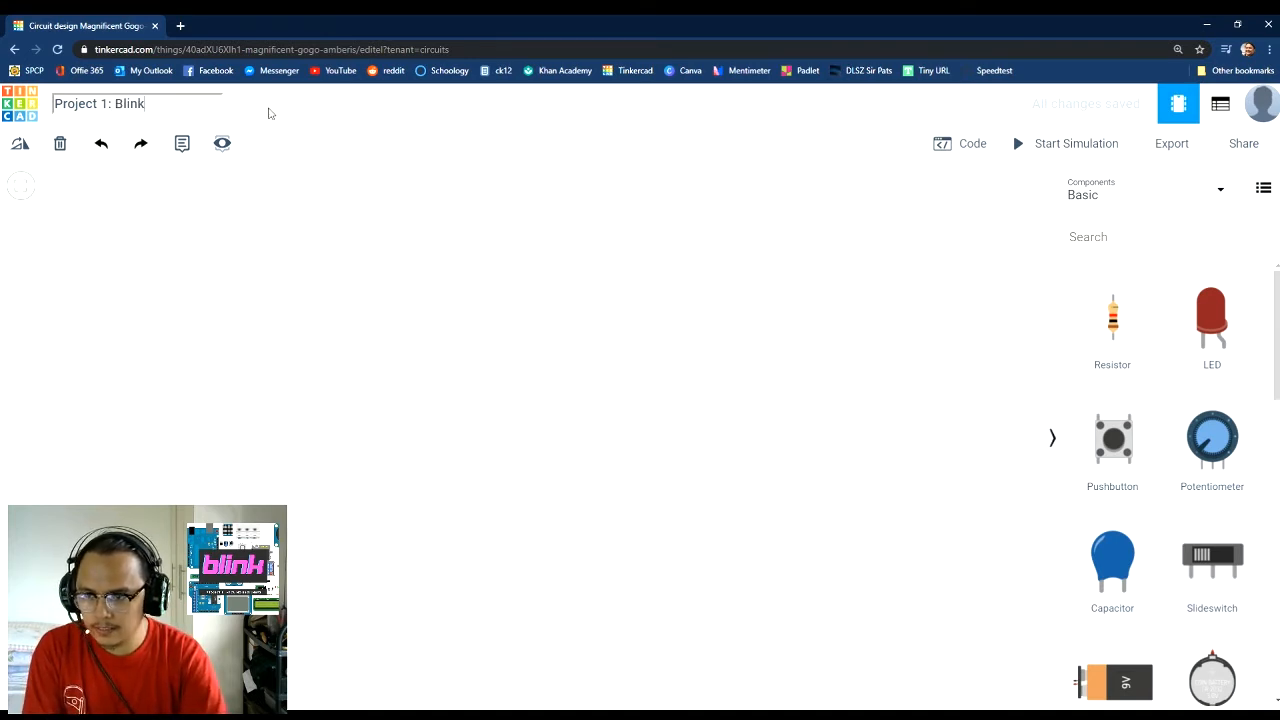
pyautogui.press('Return')
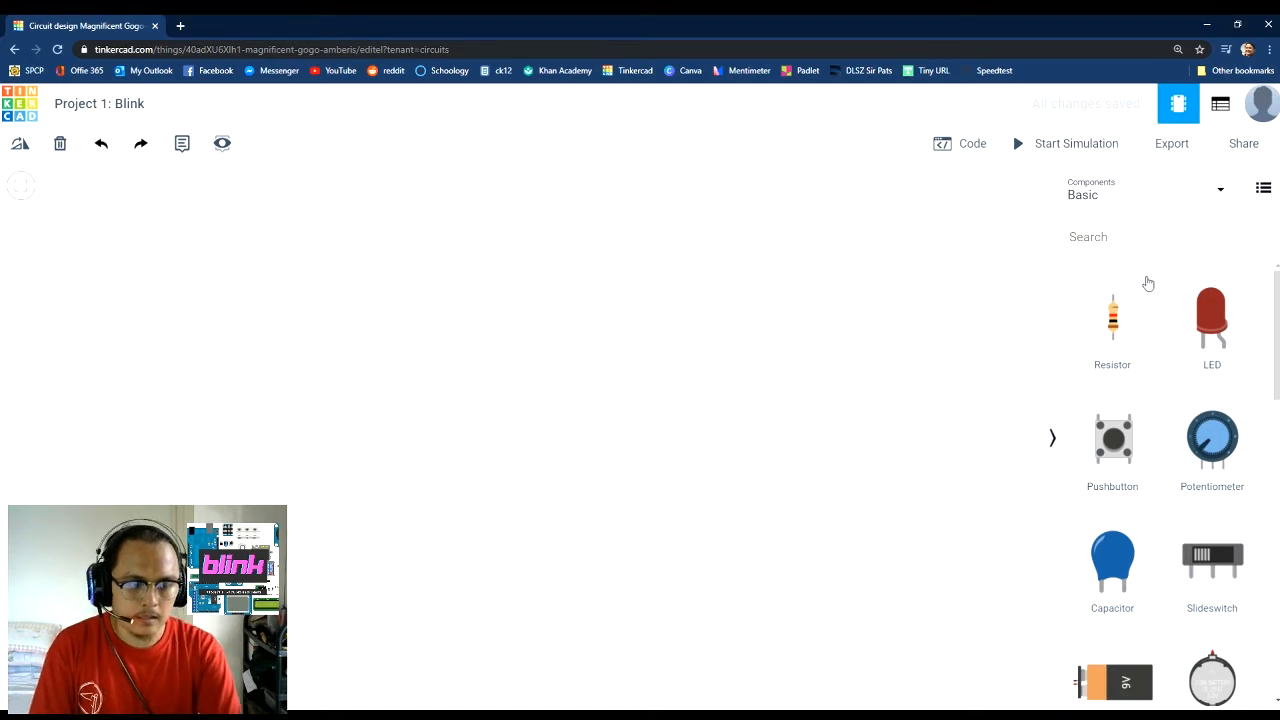
# Search the components for "arduino", place an Arduino Uno R3 in the middle of the workspace and clear the search.
pyautogui.click(1125, 236)
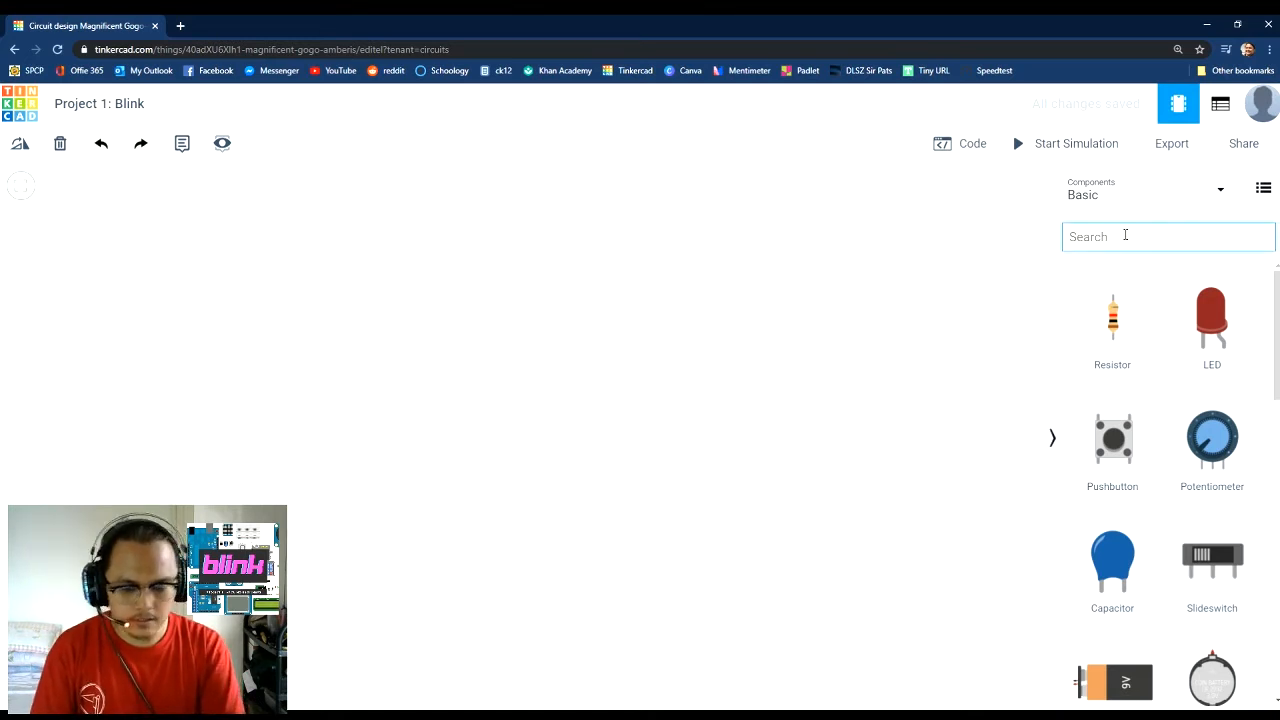
pyautogui.write('arduino')
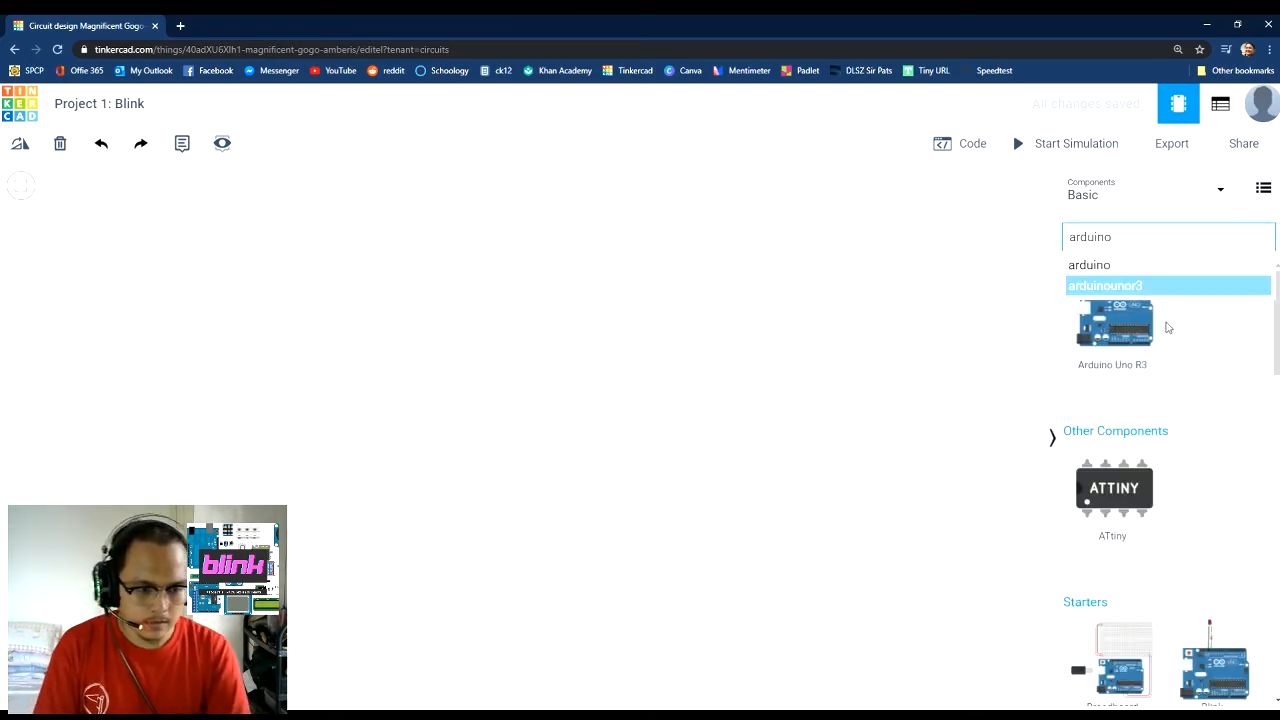
pyautogui.moveTo(1128, 345); pyautogui.dragTo(604, 440)
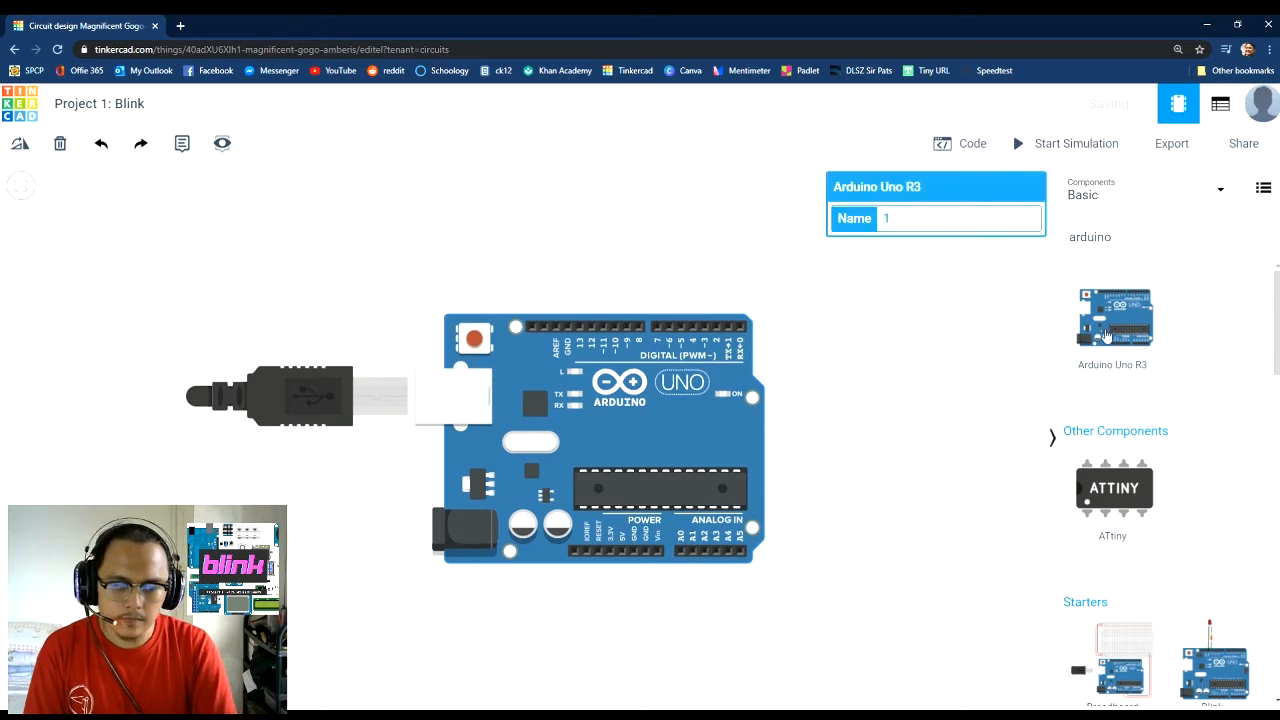
pyautogui.click(1259, 238)
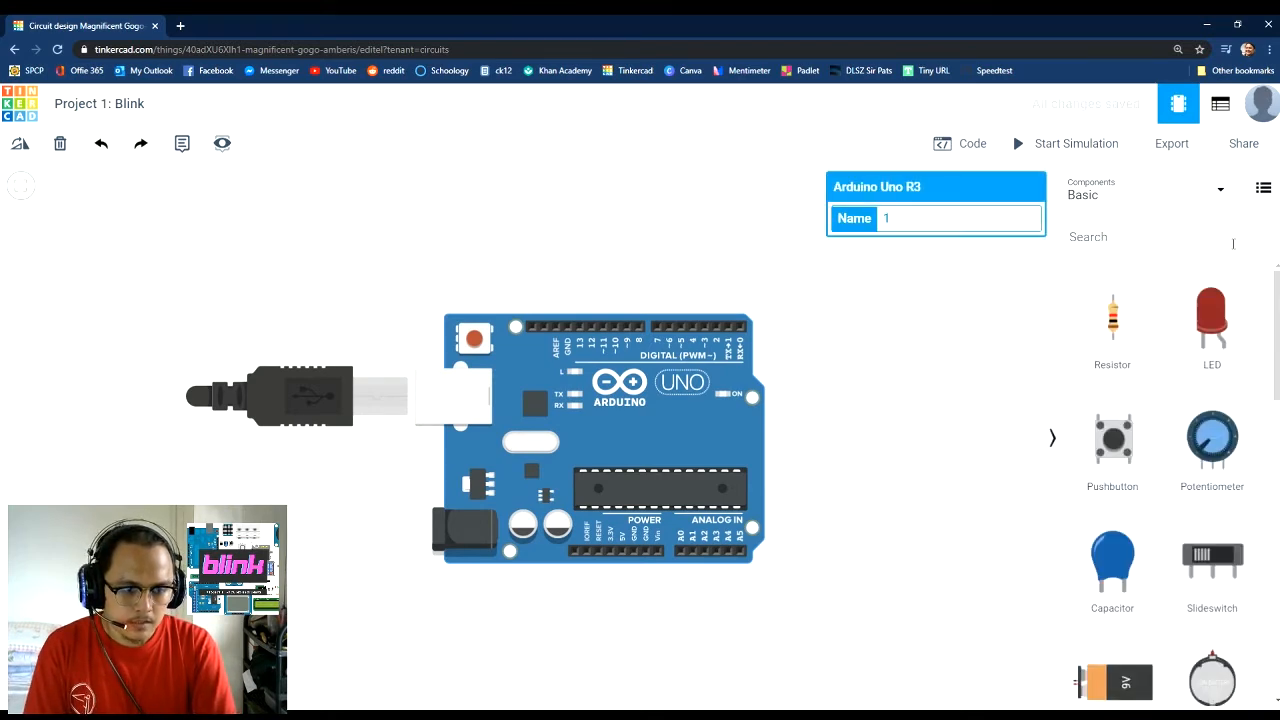
pyautogui.scroll(-10, 1165, 360)
pyautogui.scroll(10, 1177, 375)
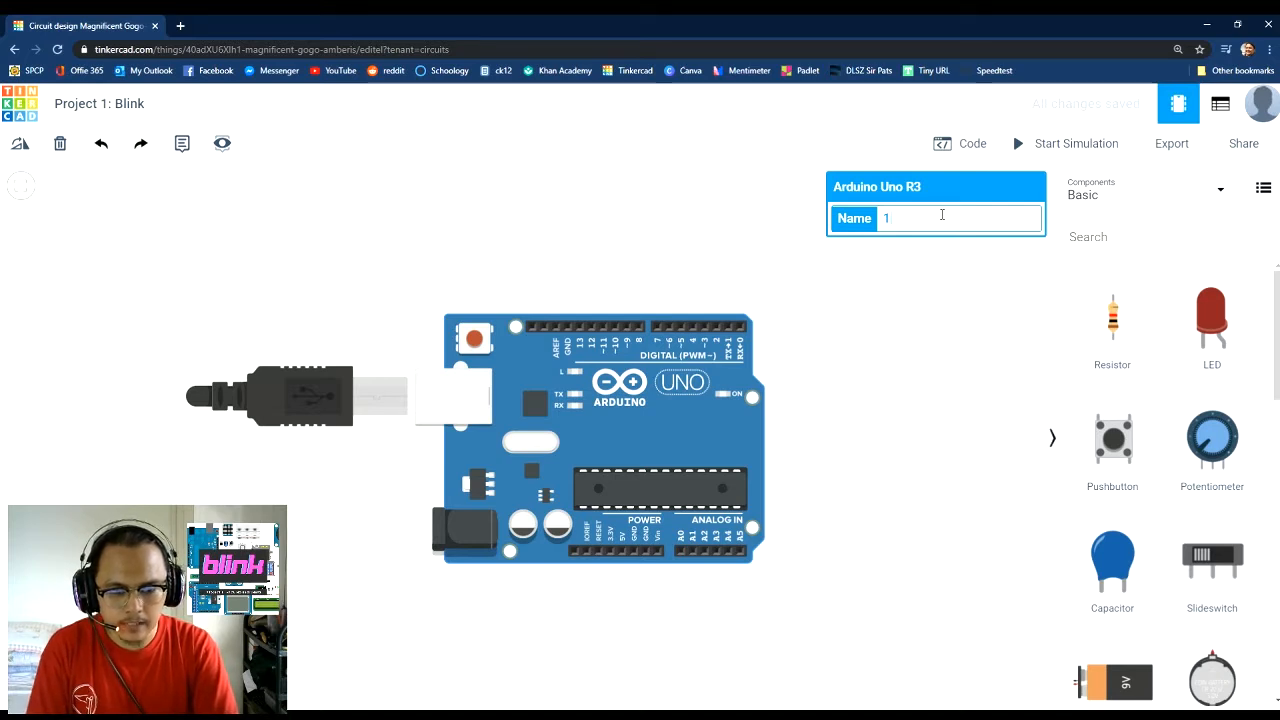
# Name the Arduino Uno R3 "For Blink".
pyautogui.moveTo(942, 214); pyautogui.dragTo(872, 224)
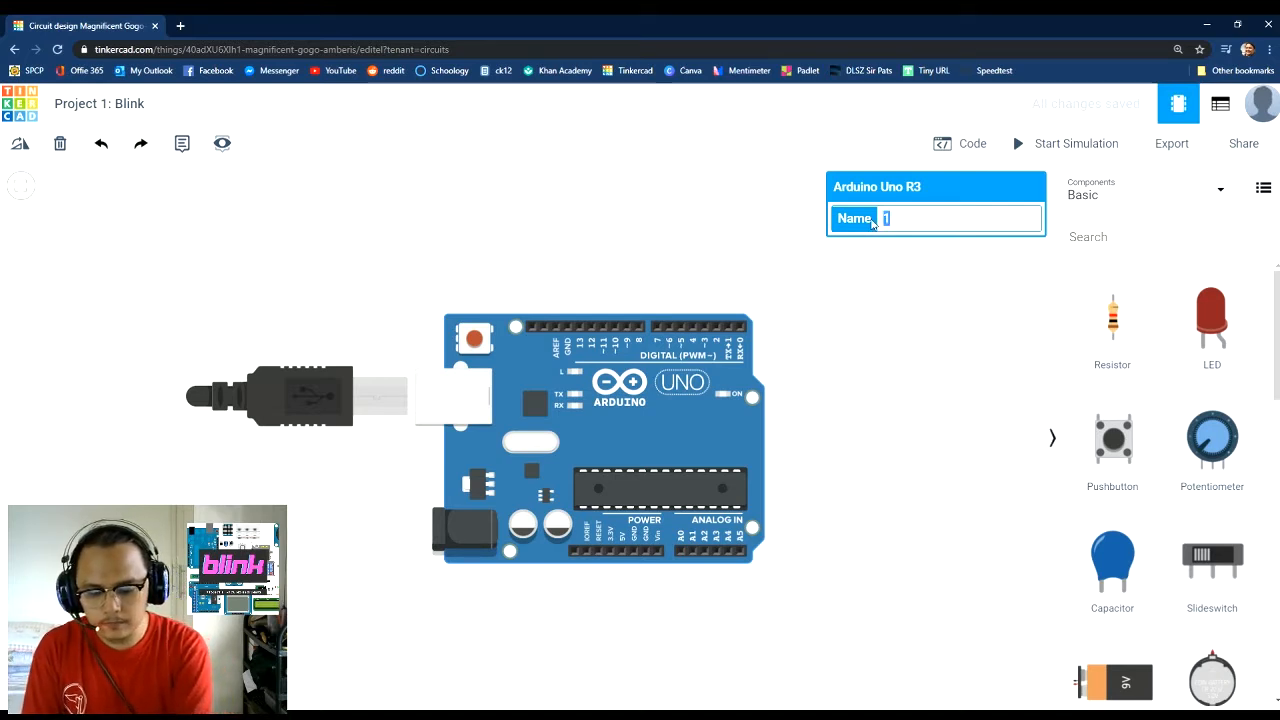
pyautogui.write('For Blink')
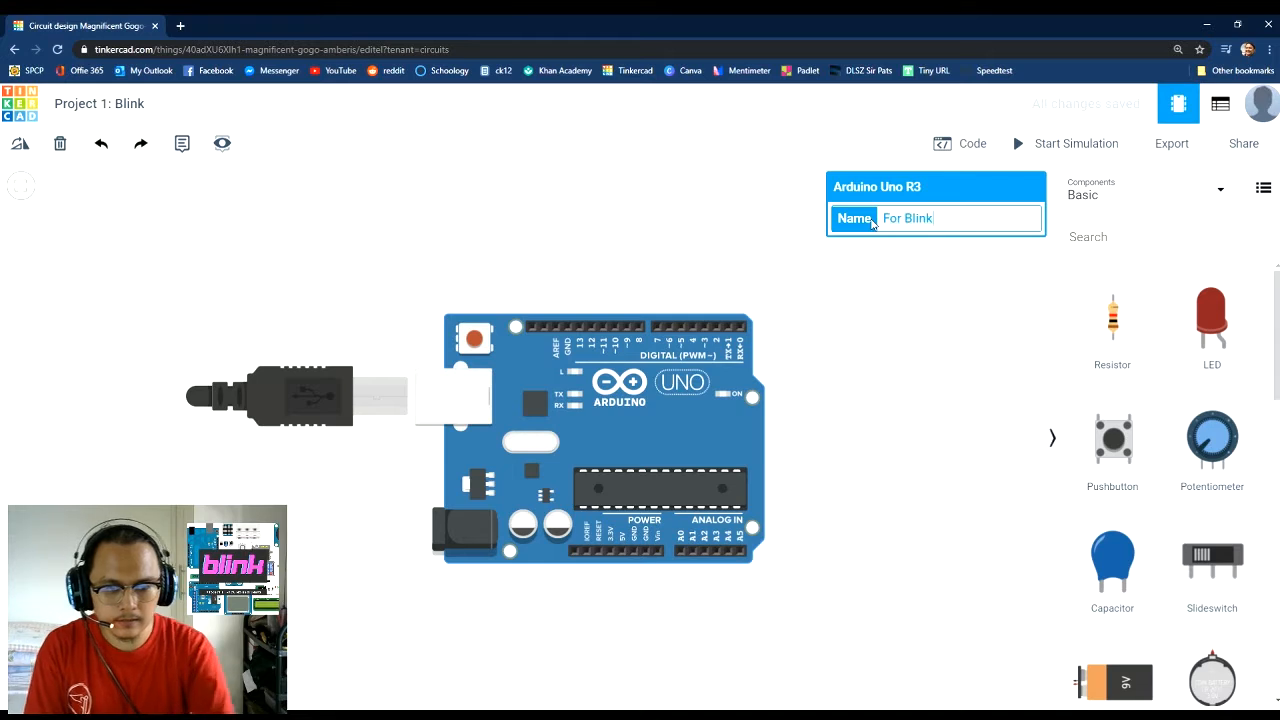
pyautogui.press('Return')
pyautogui.click(913, 283)
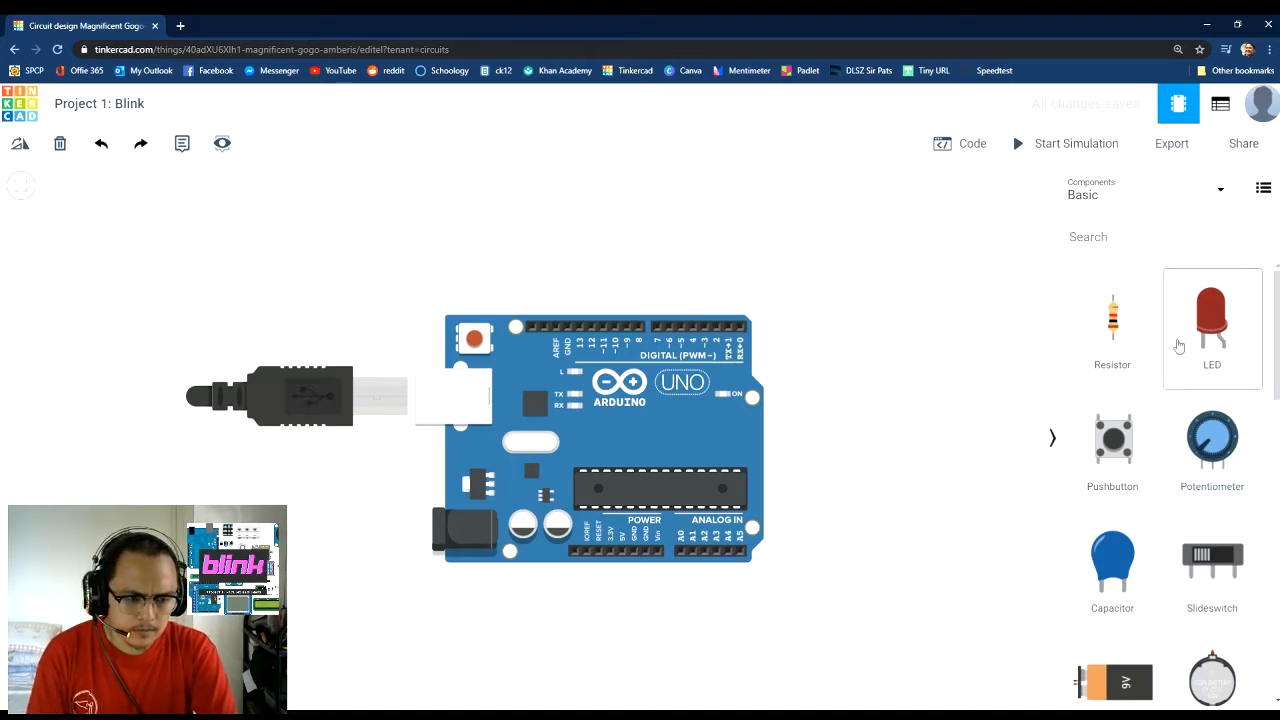
# Place a yellow LED above the Arduino board and a 220 Ω resistor between the LED and the digital pins.
pyautogui.moveTo(1179, 345); pyautogui.dragTo(562, 225)
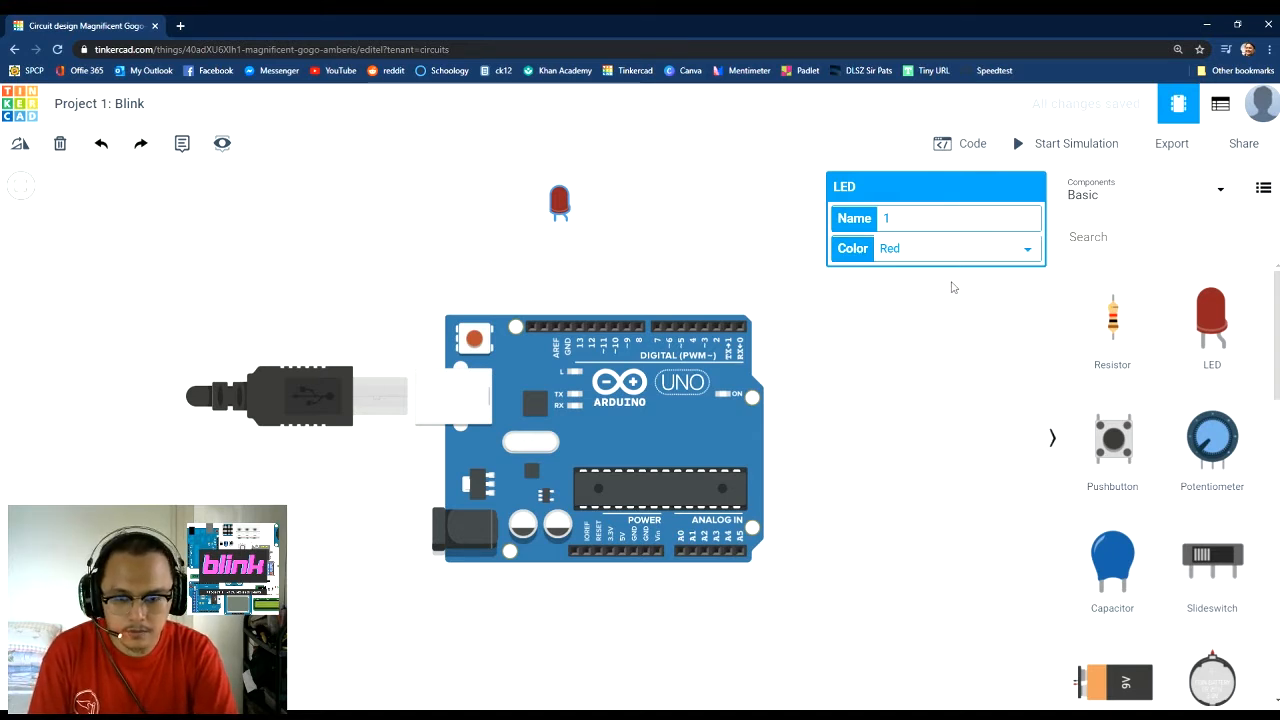
pyautogui.click(950, 285)
pyautogui.moveTo(1112, 320); pyautogui.dragTo(604, 259)
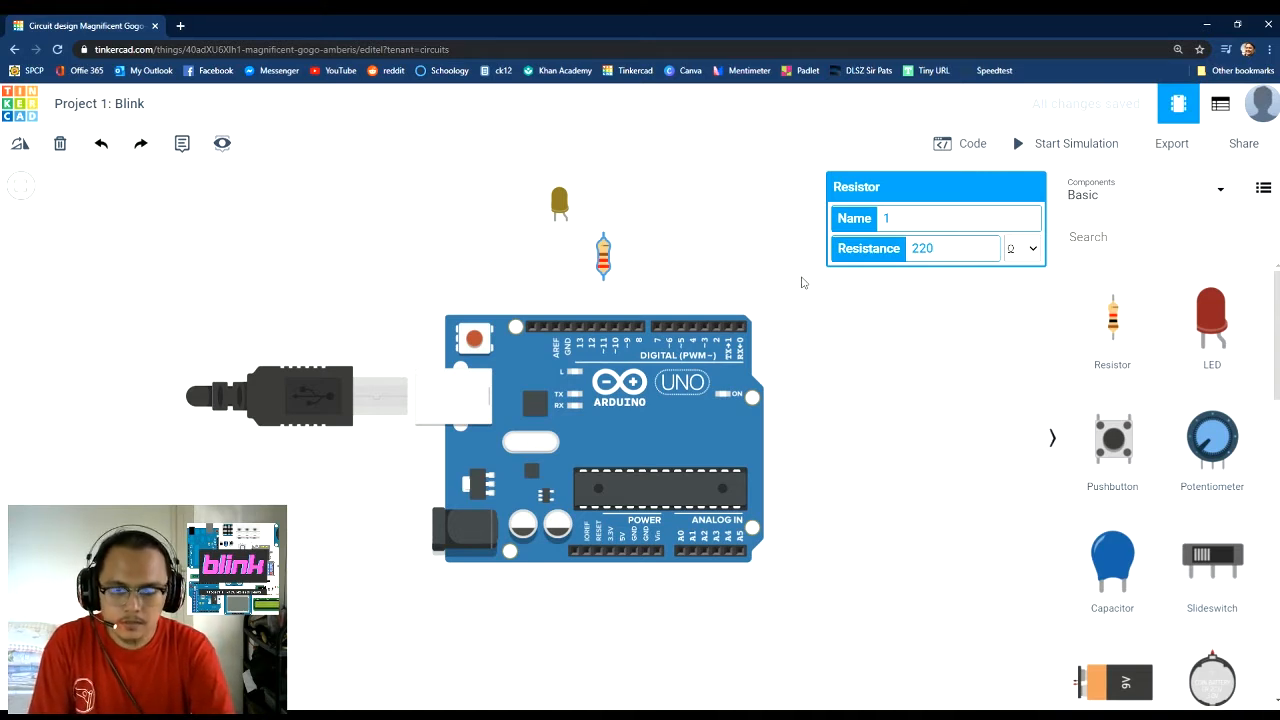
pyautogui.click(801, 283)
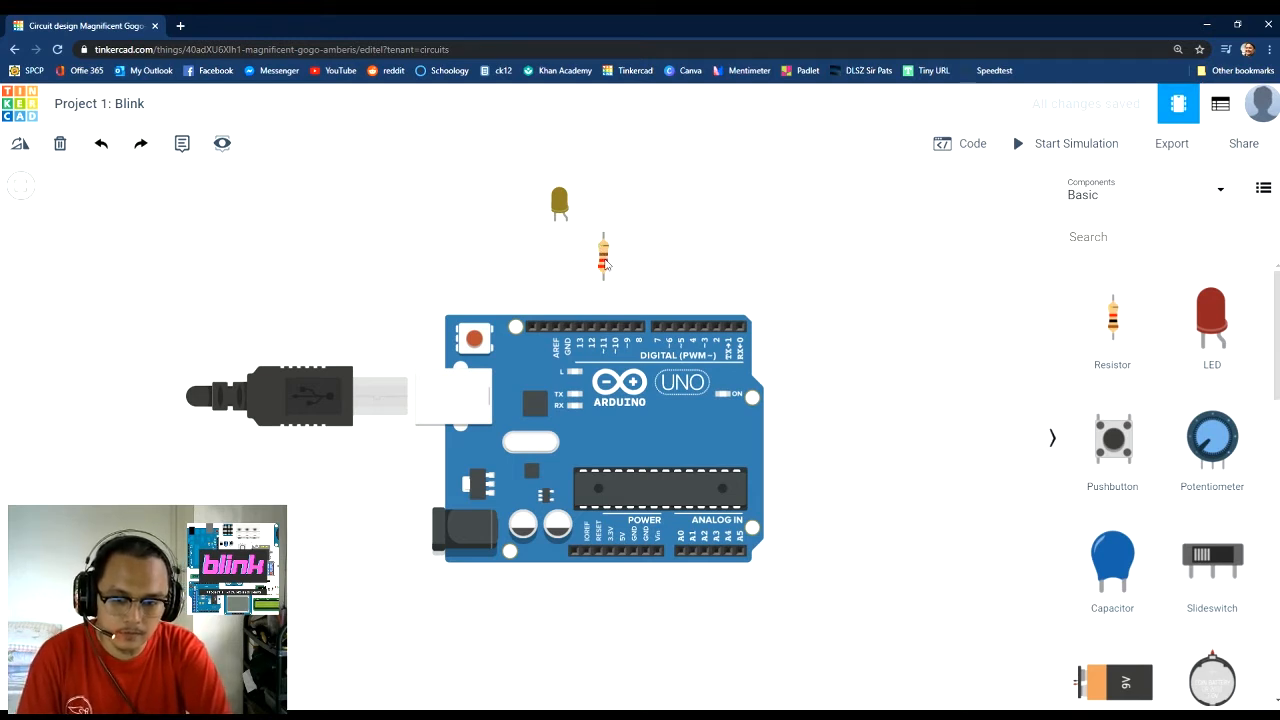
pyautogui.click(606, 270)
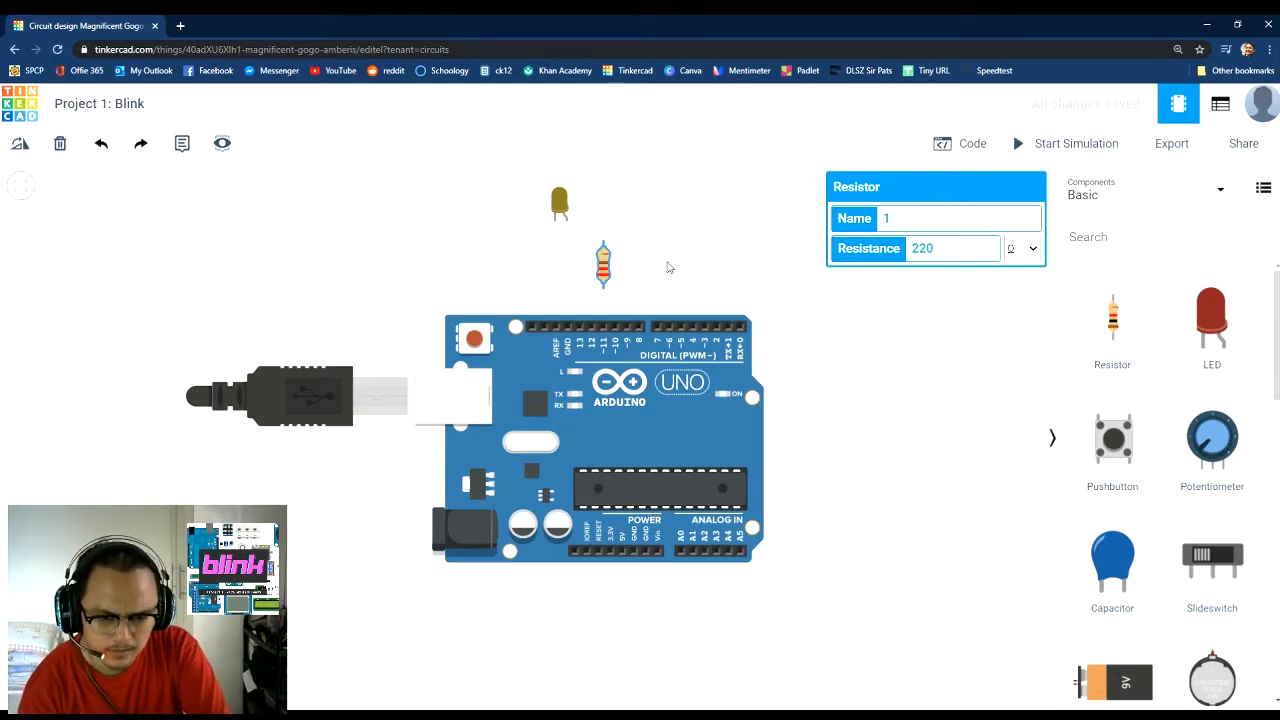
pyautogui.click(605, 229)
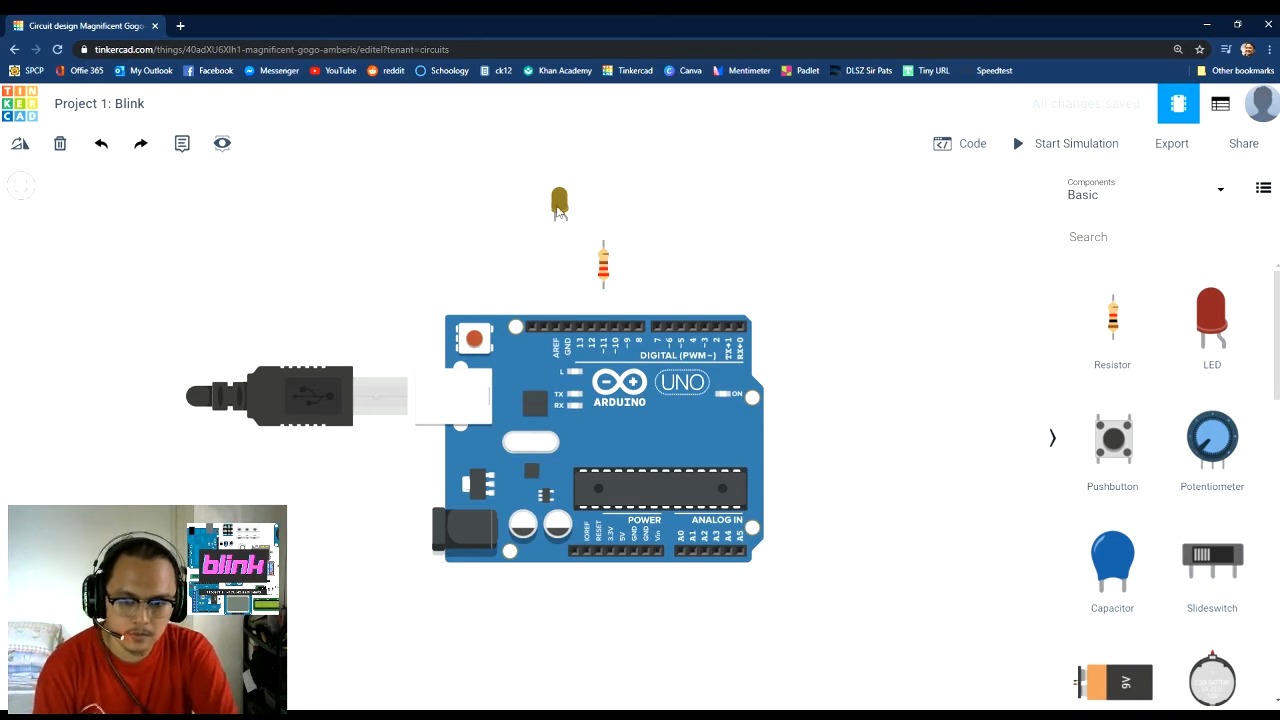
pyautogui.click(559, 205)
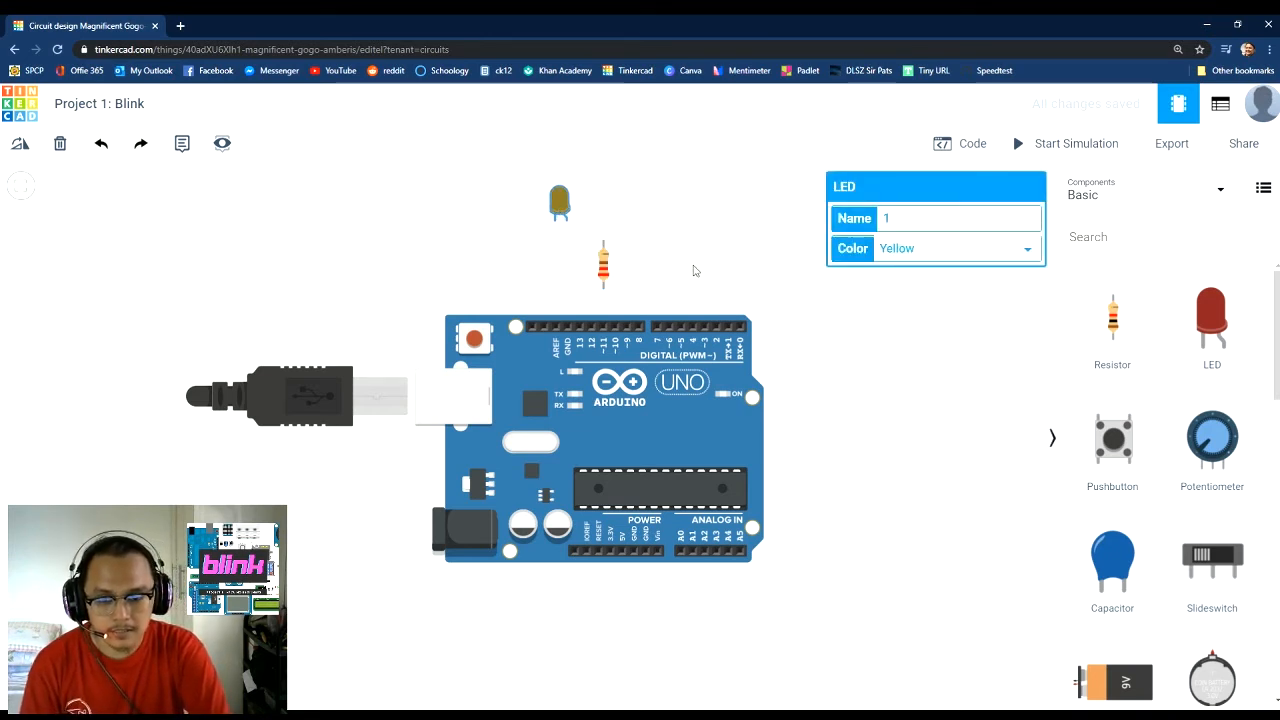
pyautogui.click(694, 270)
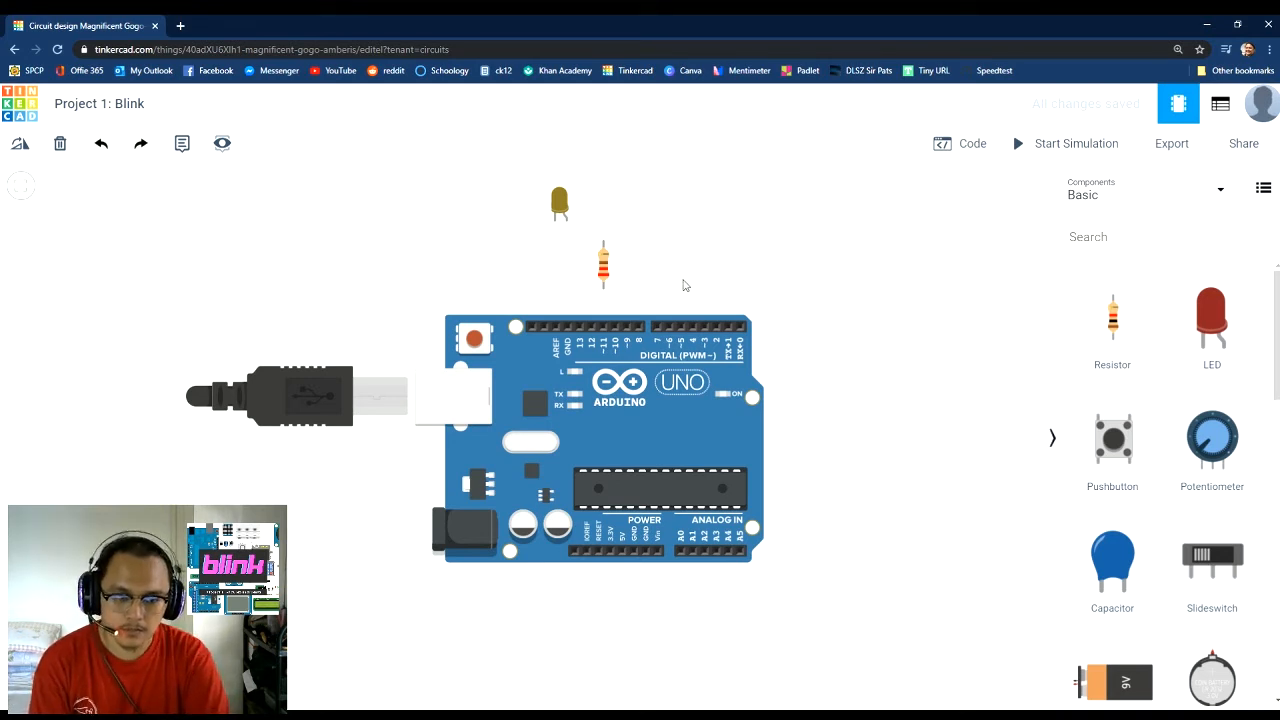
pyautogui.scroll(-4, 1166, 366)
pyautogui.scroll(-6, 1166, 368)
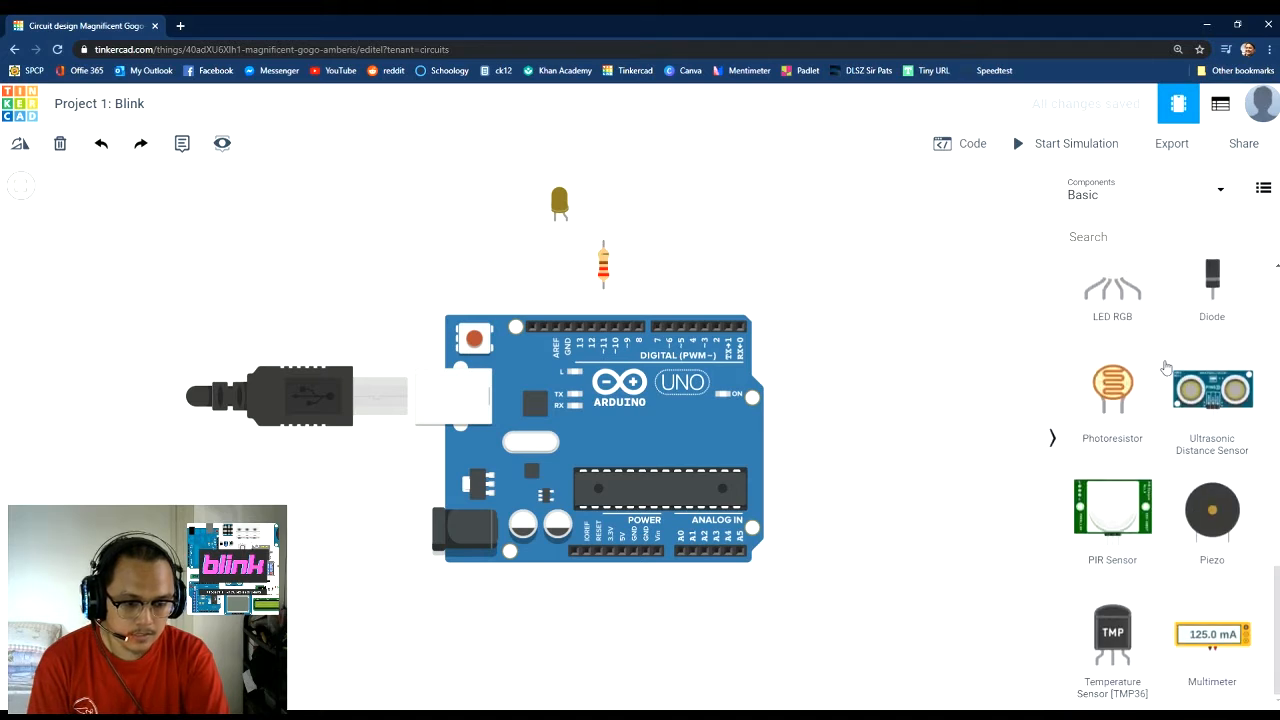
pyautogui.scroll(3, 1181, 428)
pyautogui.scroll(5, 1181, 428)
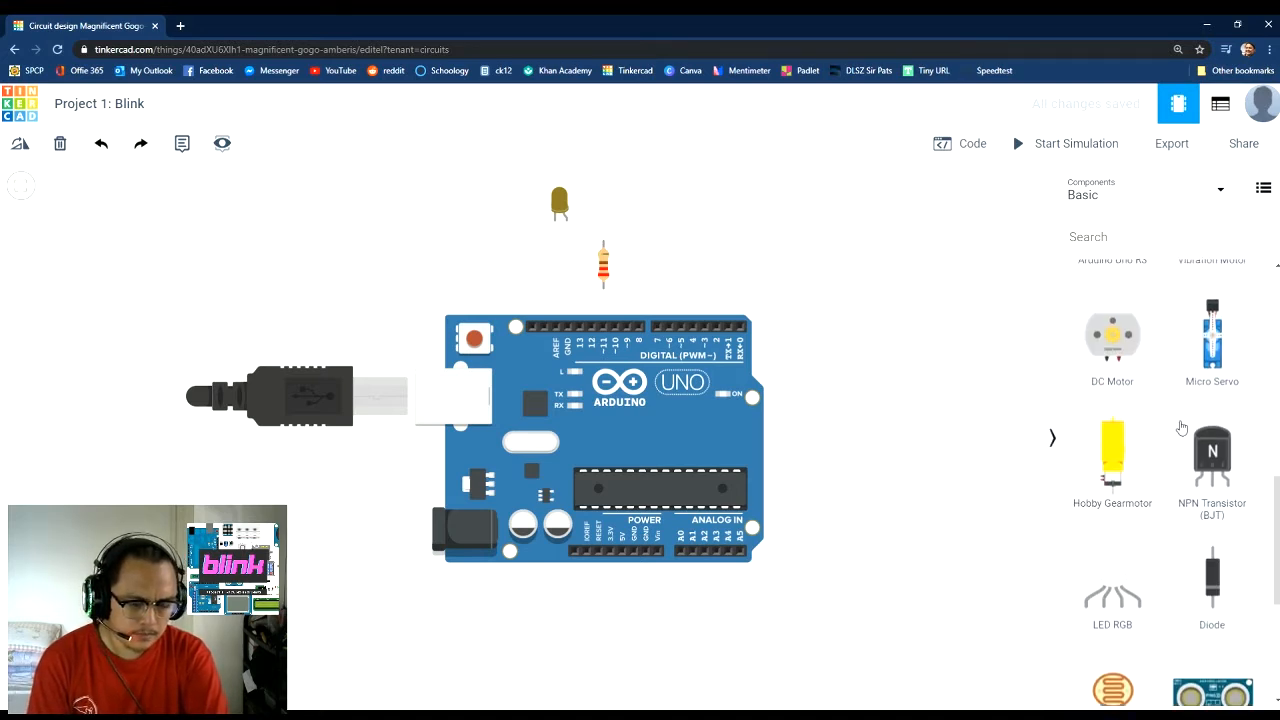
pyautogui.scroll(3, 1162, 360)
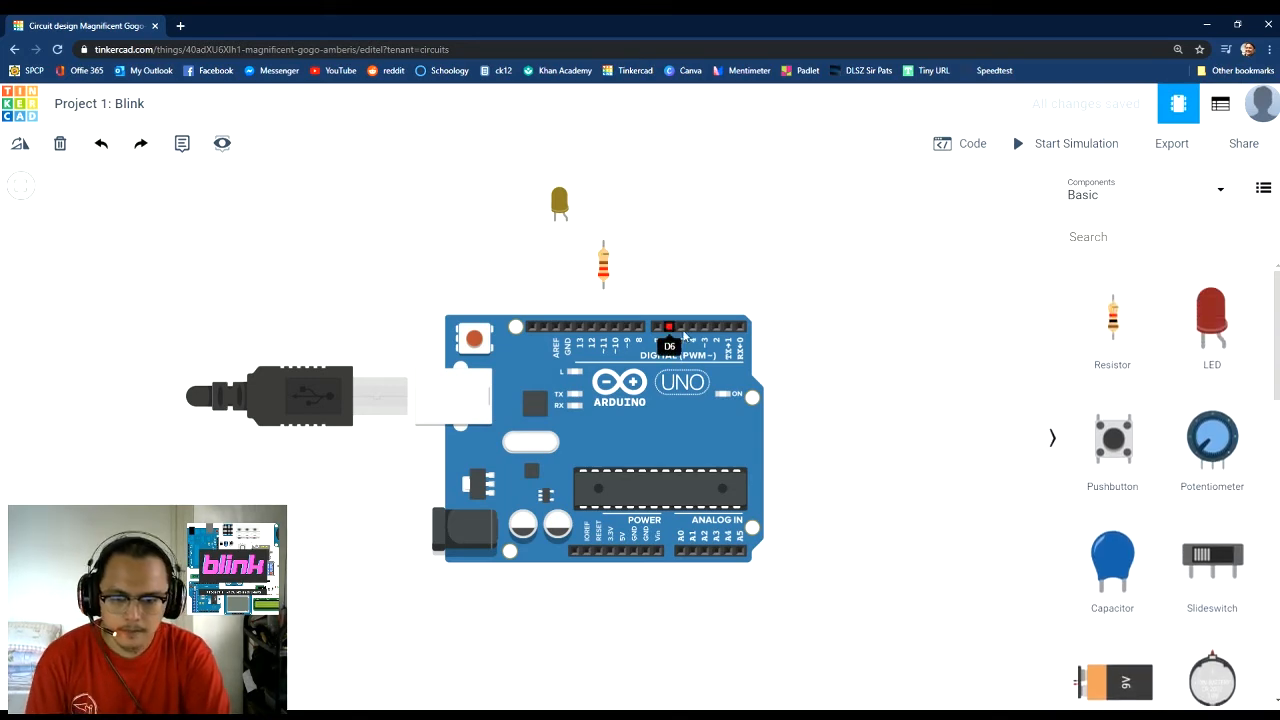
# Wire the resistor's lower terminal to digital pin 13 of the Arduino and colour the wire light blue.
pyautogui.scroll(3, 676, 292)
pyautogui.scroll(3, 634, 277)
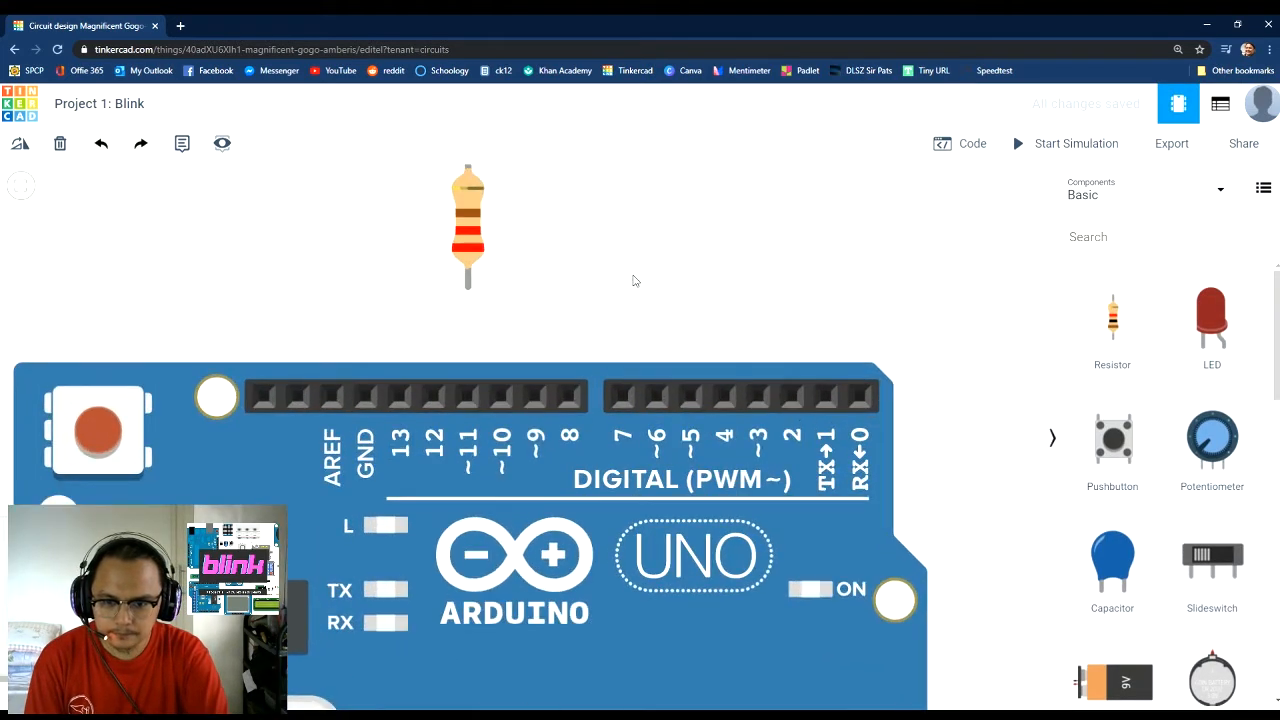
pyautogui.moveTo(655, 322); pyautogui.dragTo(720, 355)
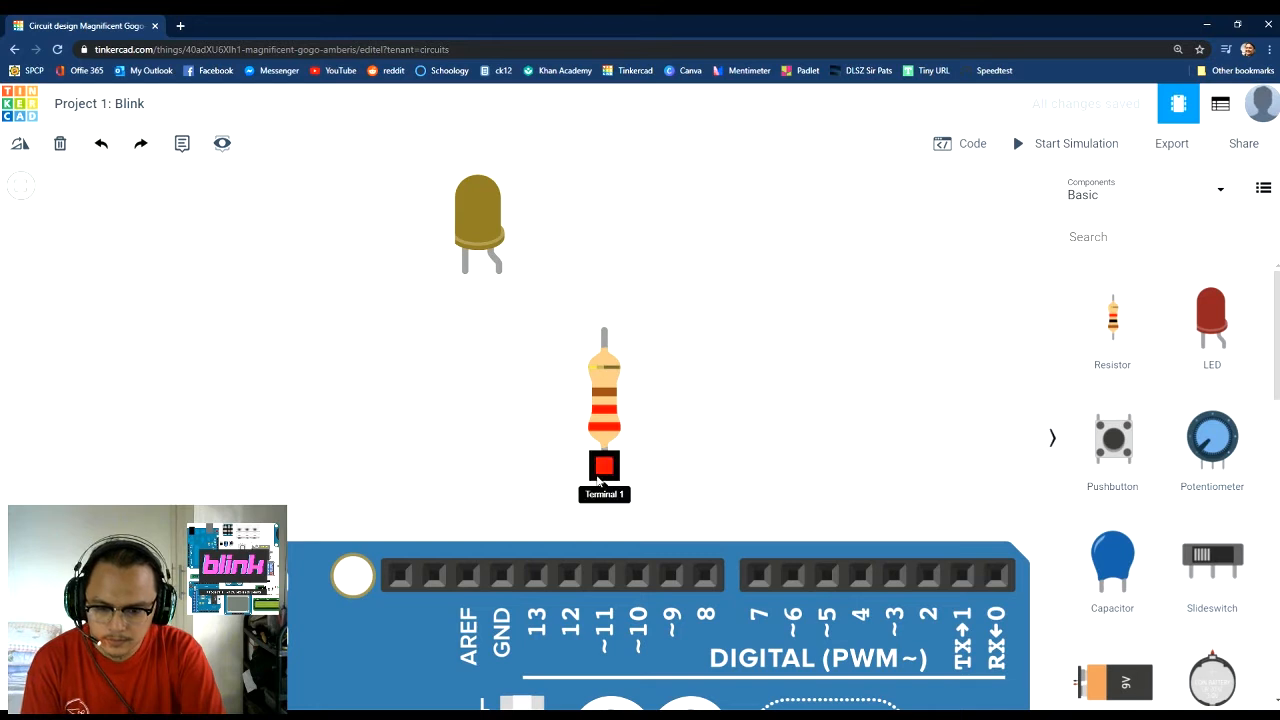
pyautogui.click(606, 465)
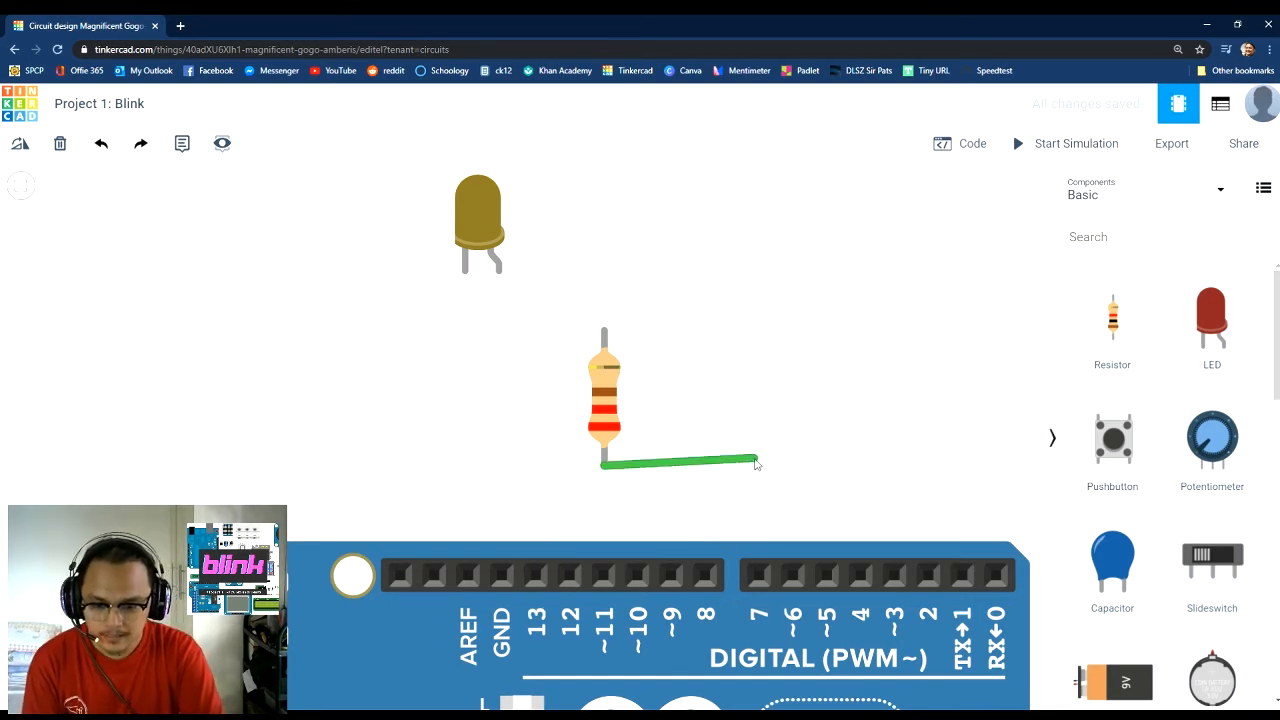
pyautogui.click(536, 576)
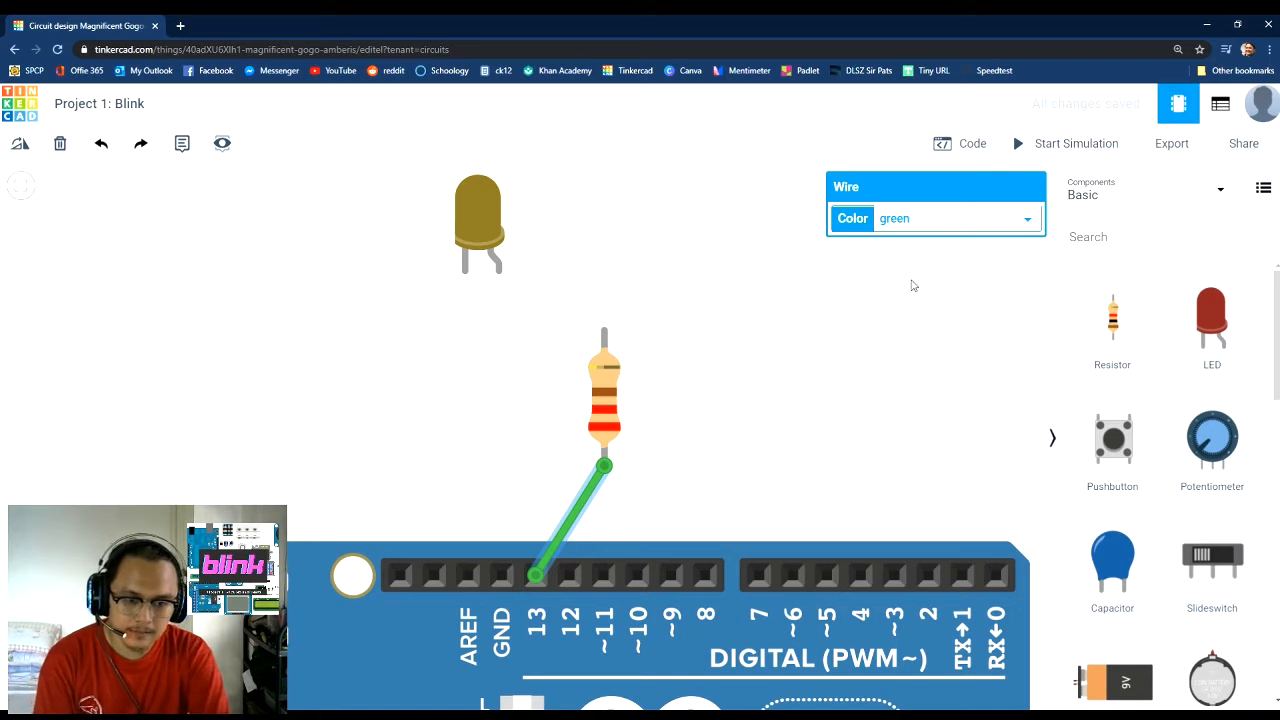
pyautogui.click(945, 322)
pyautogui.click(748, 406)
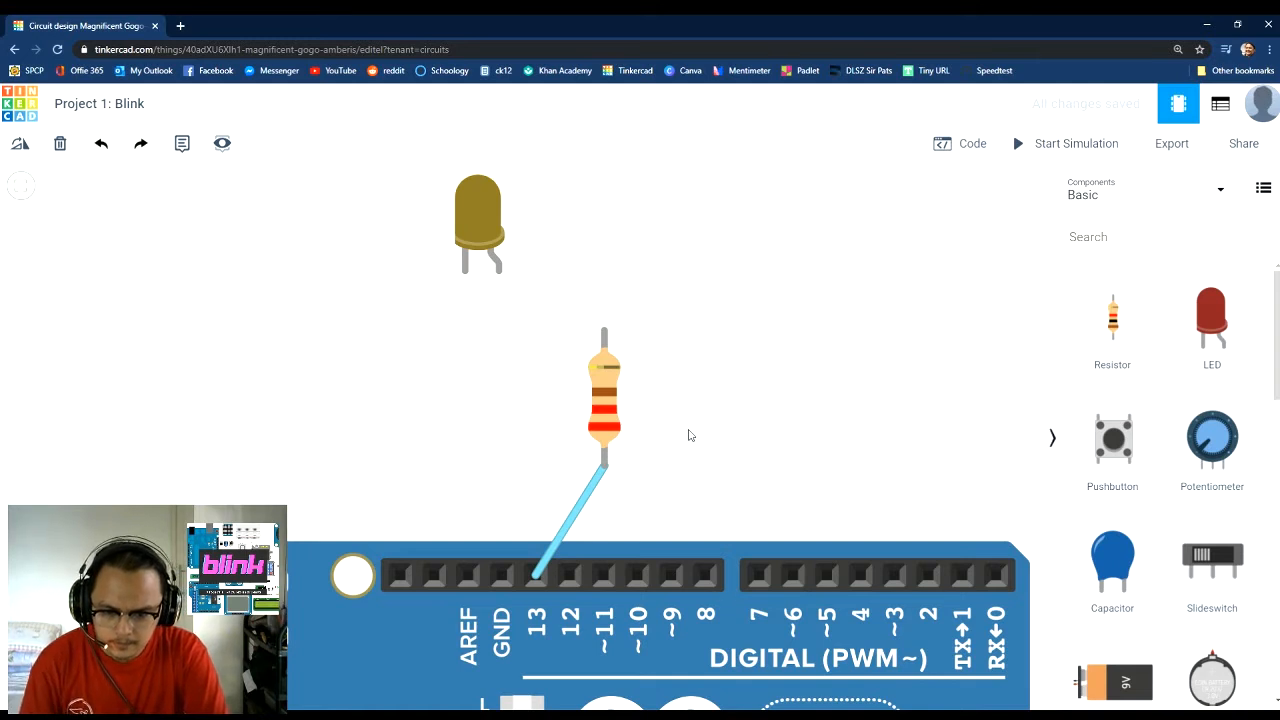
# Wire the resistor's upper terminal to the LED's anode and colour the wire turquoise.
pyautogui.scroll(-4, 688, 435)
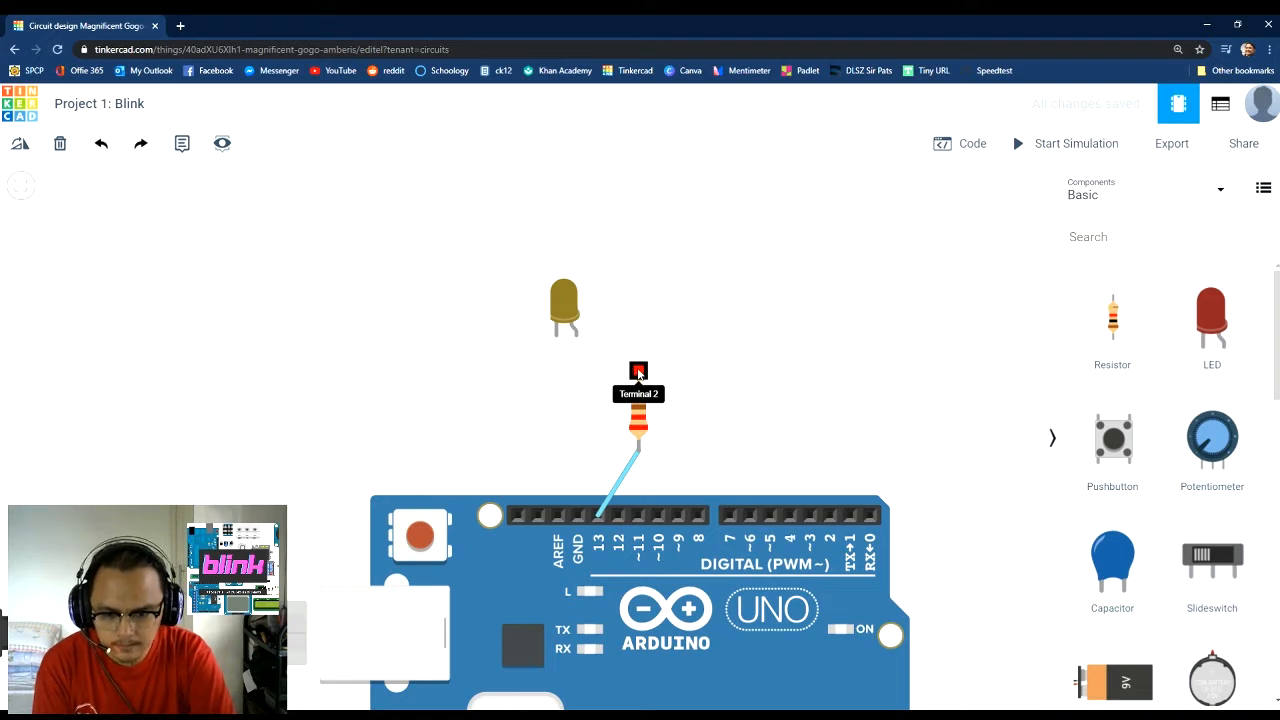
pyautogui.click(638, 372)
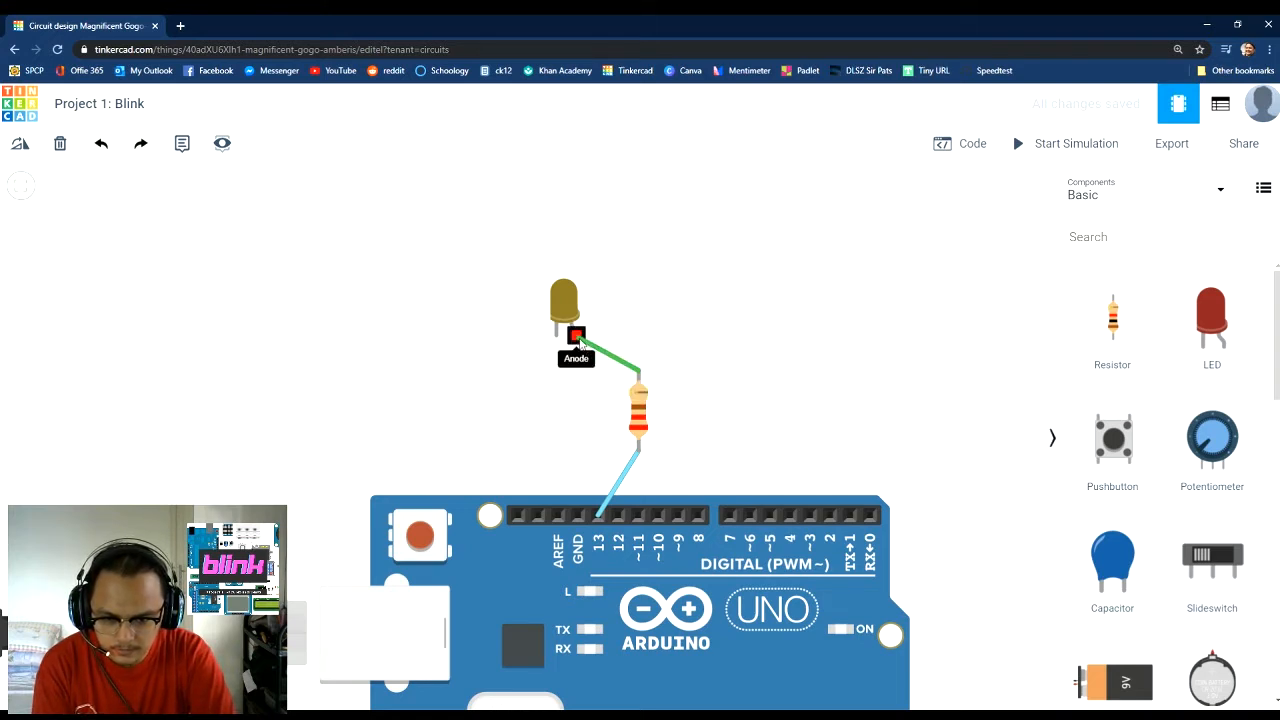
pyautogui.click(577, 336)
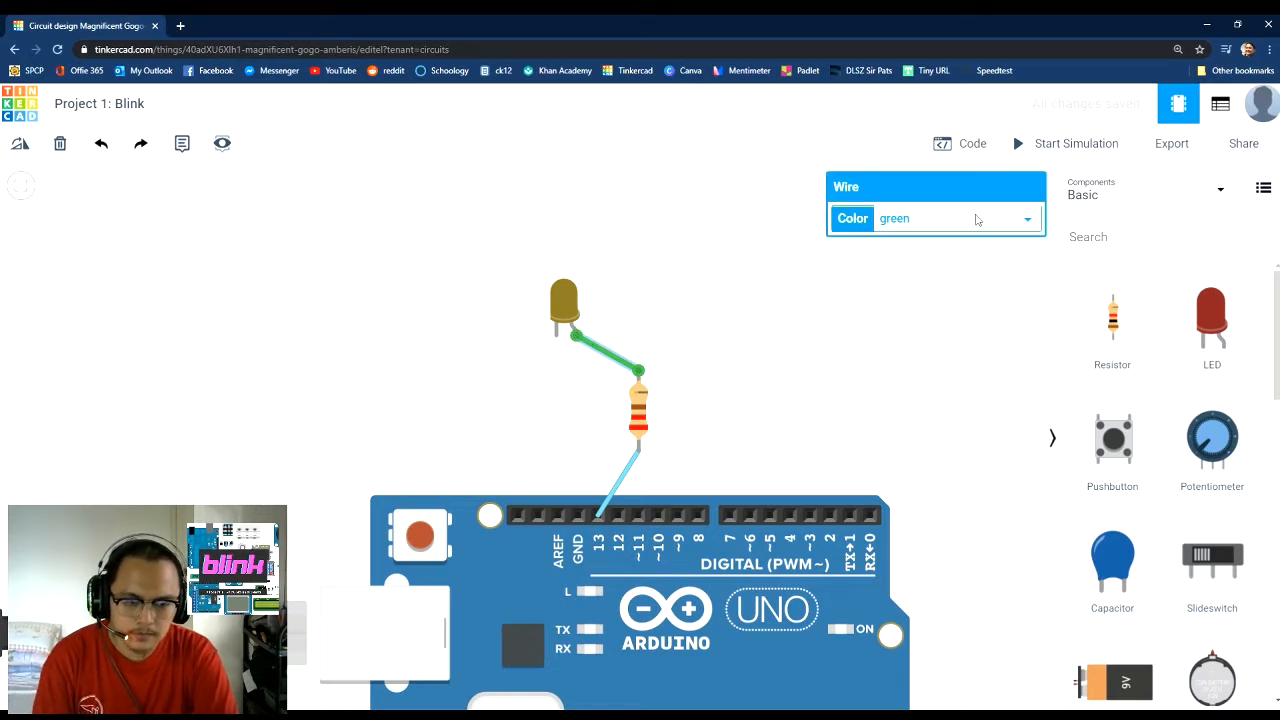
pyautogui.click(945, 317)
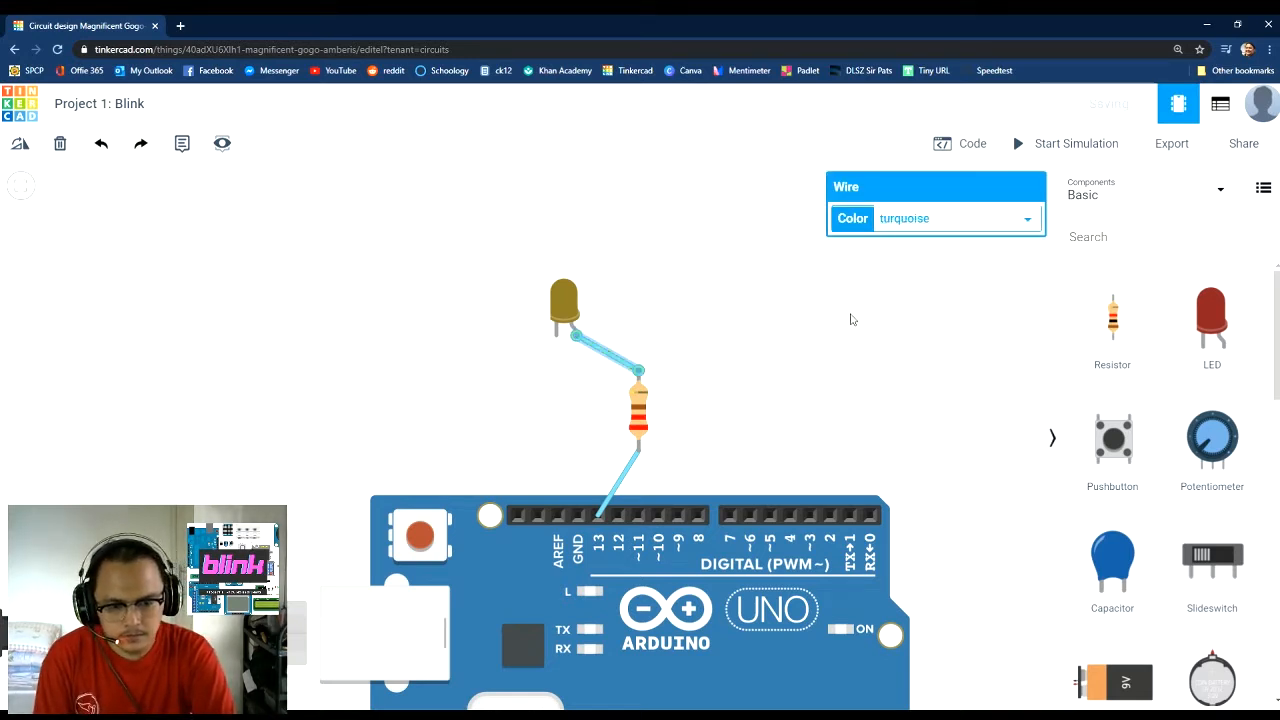
pyautogui.scroll(2, 702, 323)
pyautogui.click(575, 361)
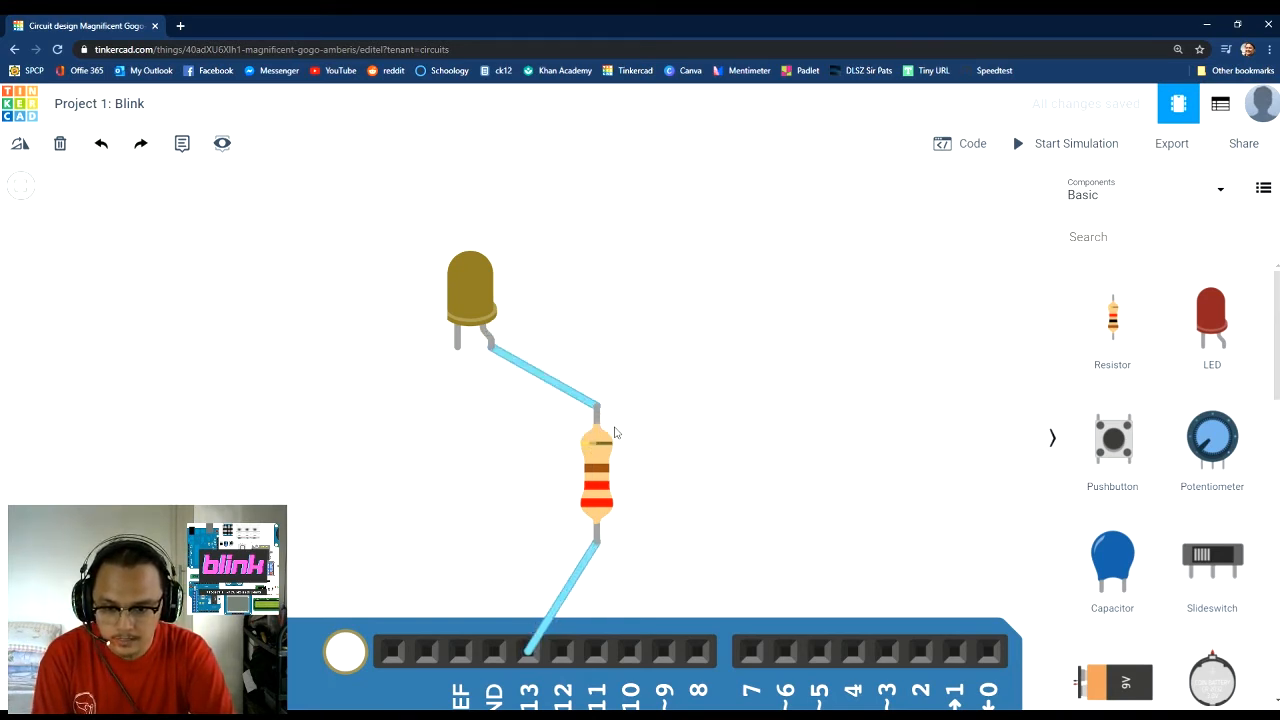
# Wire the LED's cathode to the Arduino's GND pin beside pin 13 and colour the wire turquoise.
pyautogui.click(457, 348)
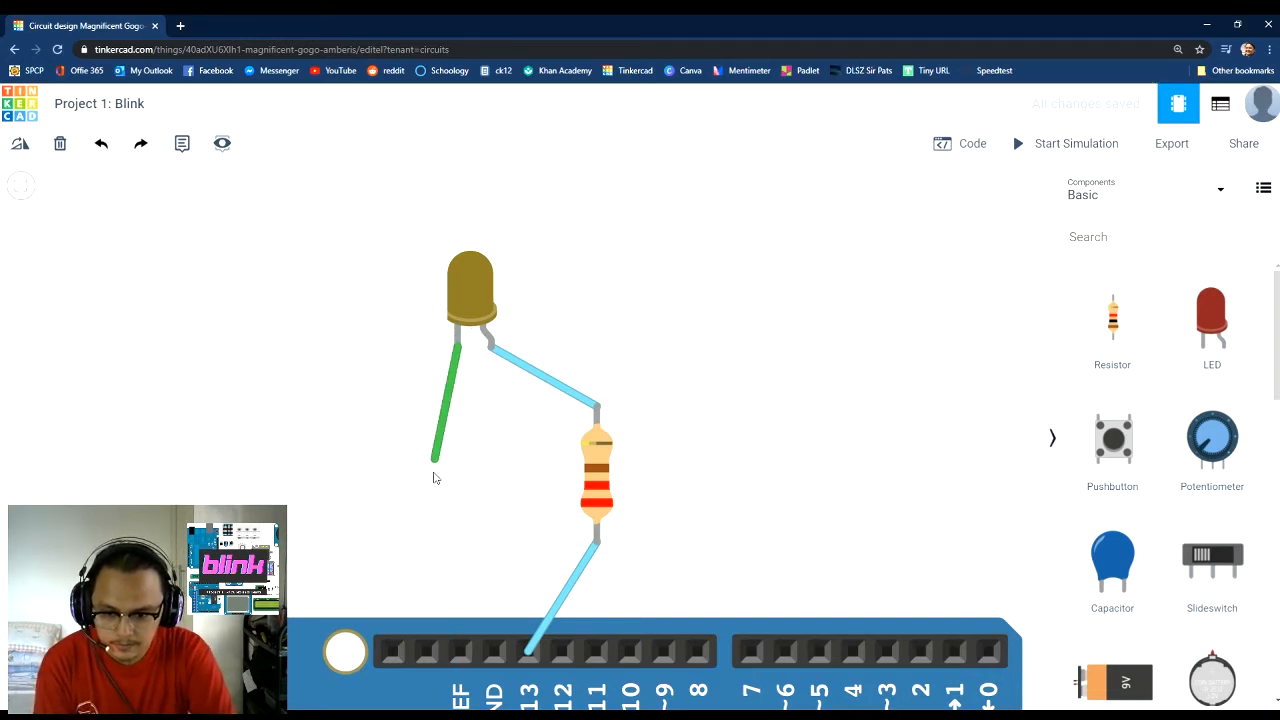
pyautogui.click(491, 651)
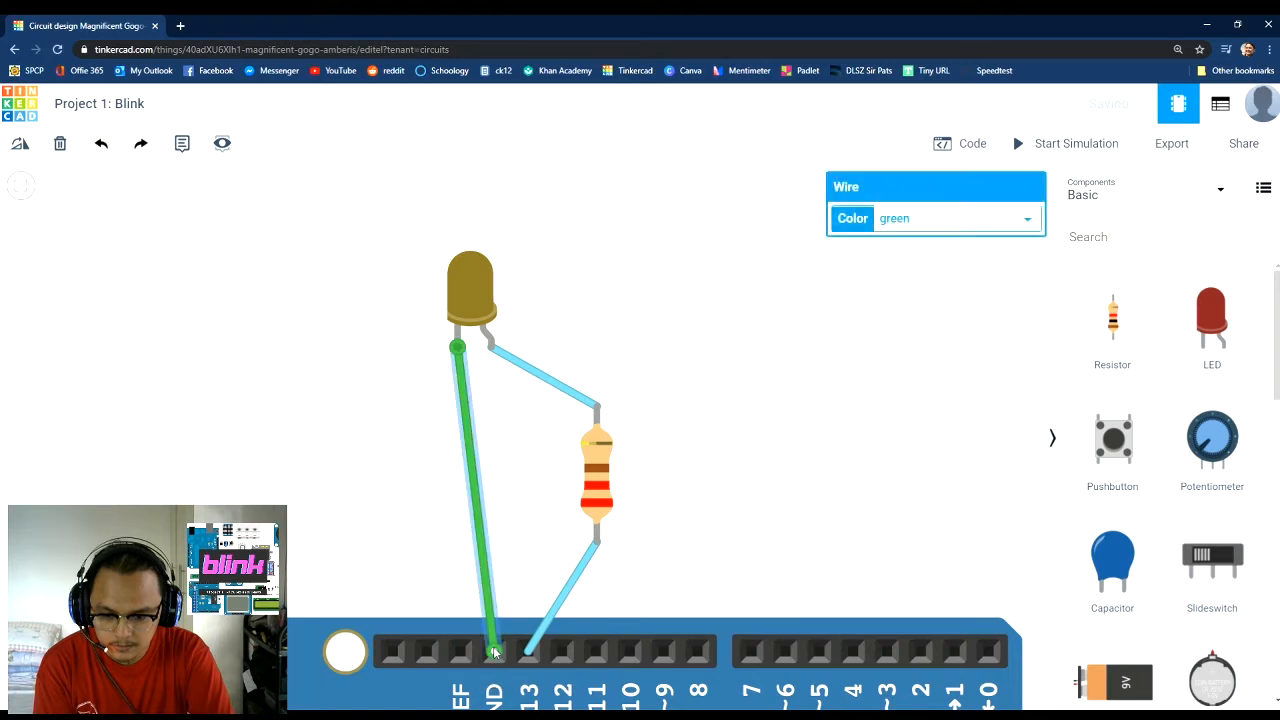
pyautogui.click(952, 320)
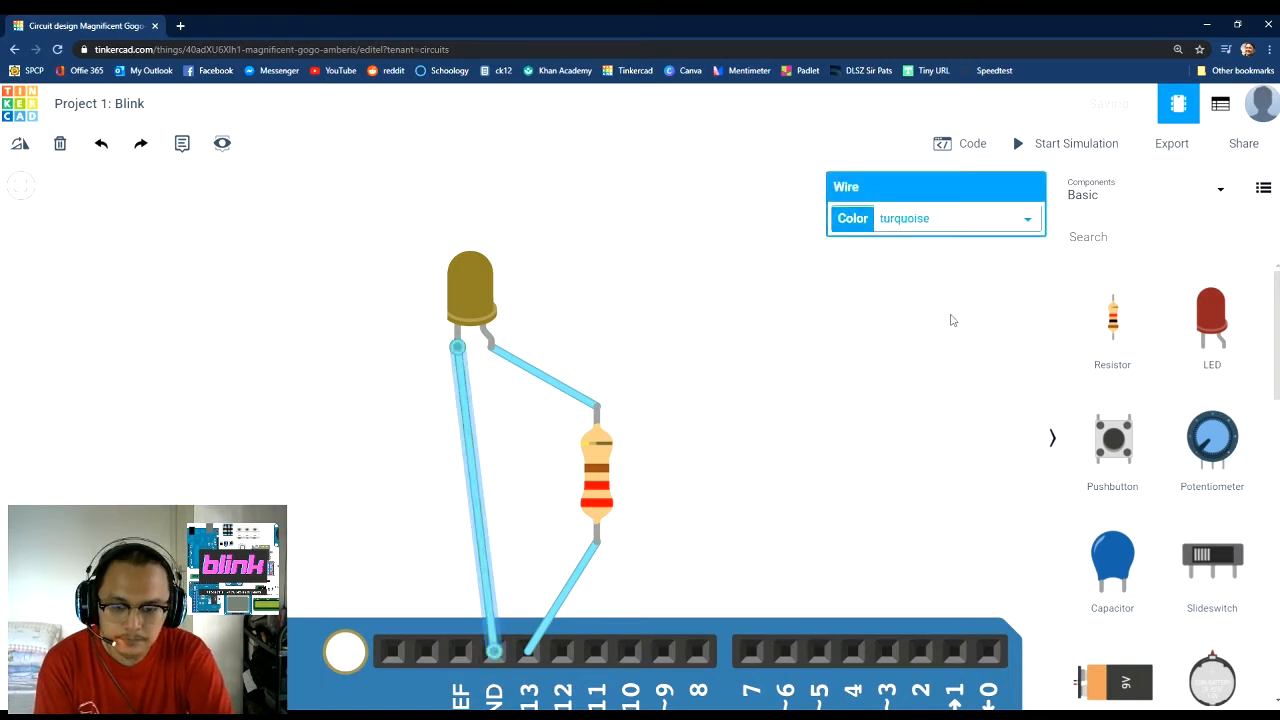
pyautogui.click(701, 377)
# Run the simulation of the finished circuit, watch the LED up close and stop the simulation.
pyautogui.scroll(-2, 695, 398)
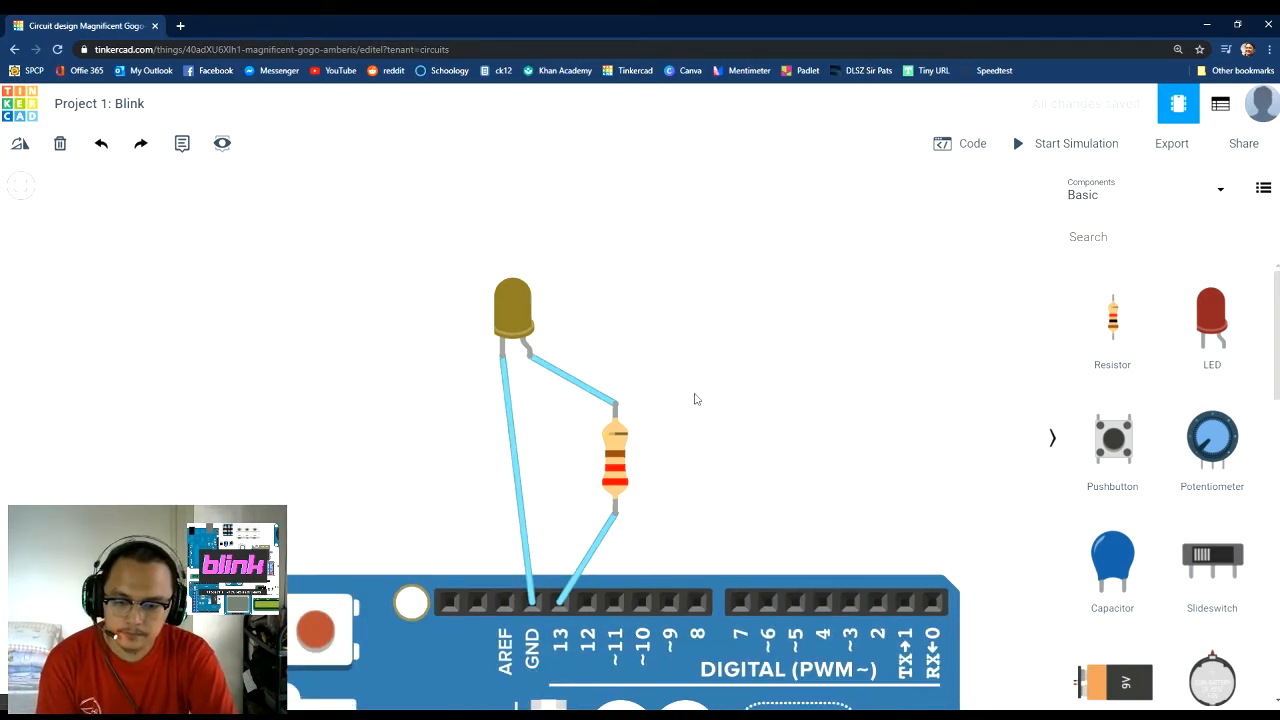
pyautogui.scroll(-1, 717, 440)
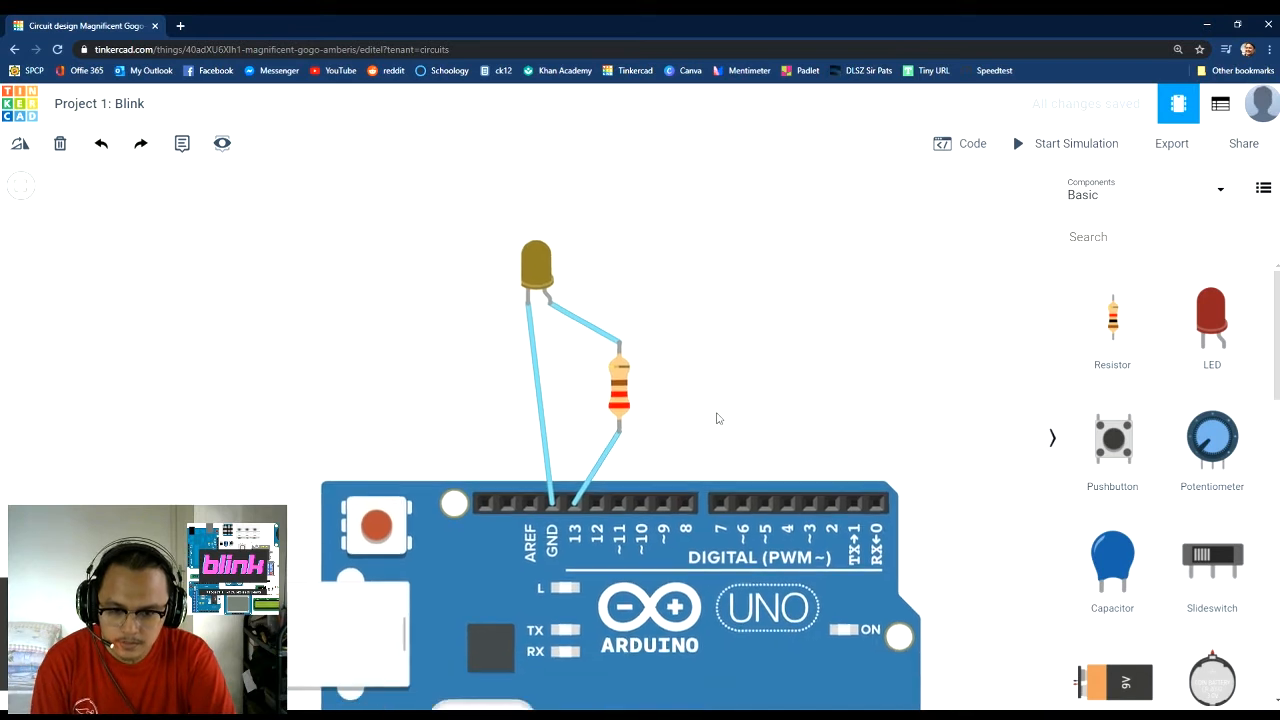
pyautogui.scroll(-1, 717, 384)
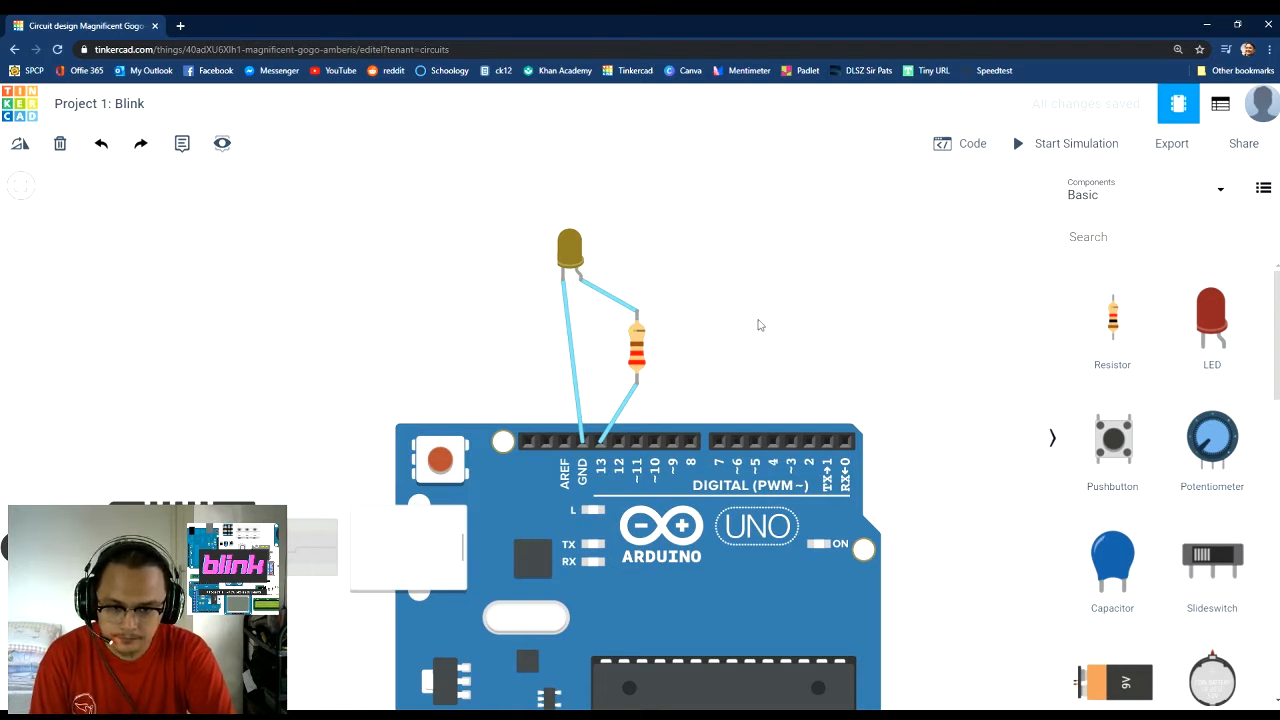
pyautogui.click(1063, 150)
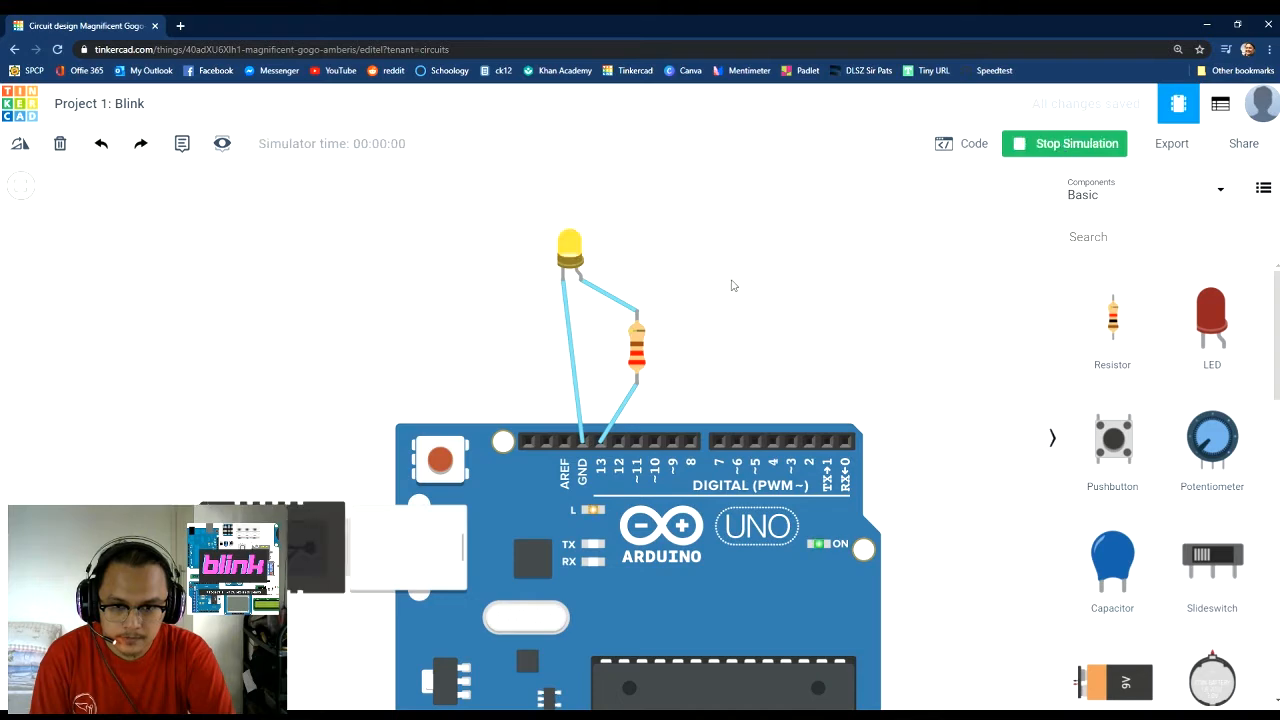
pyautogui.scroll(5, 687, 308)
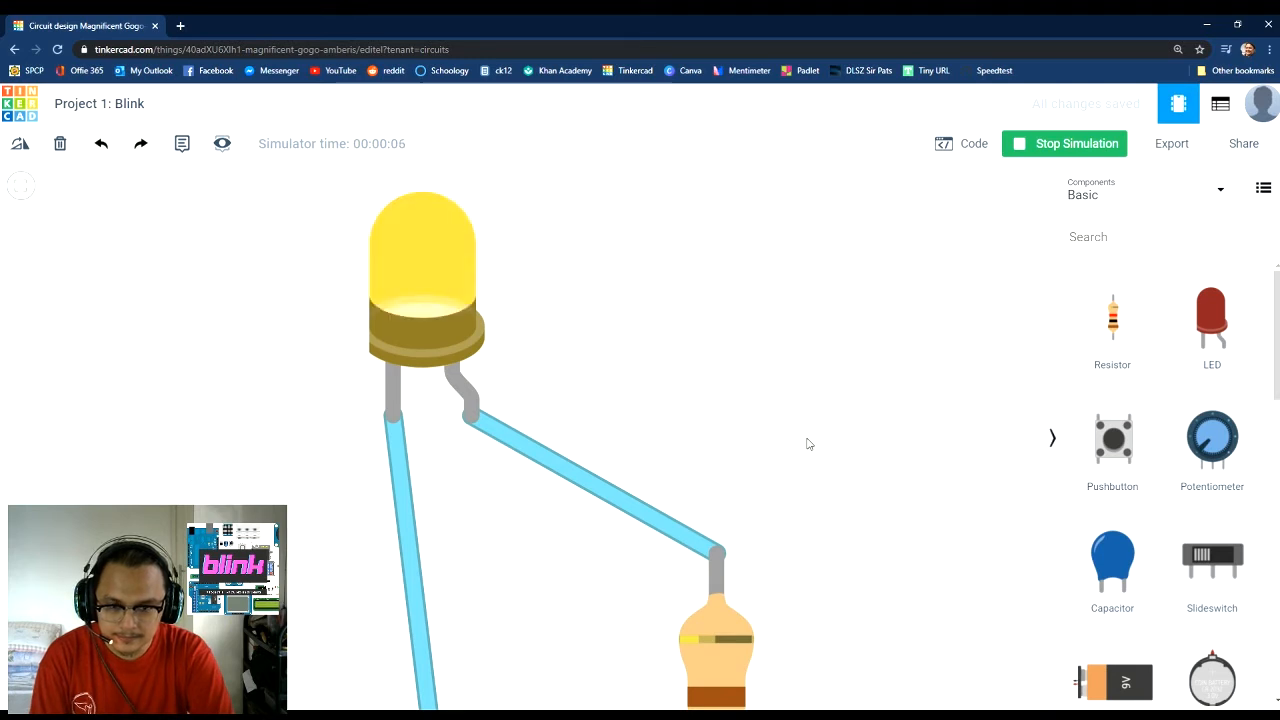
pyautogui.scroll(-1, 808, 443)
pyautogui.scroll(-5, 808, 443)
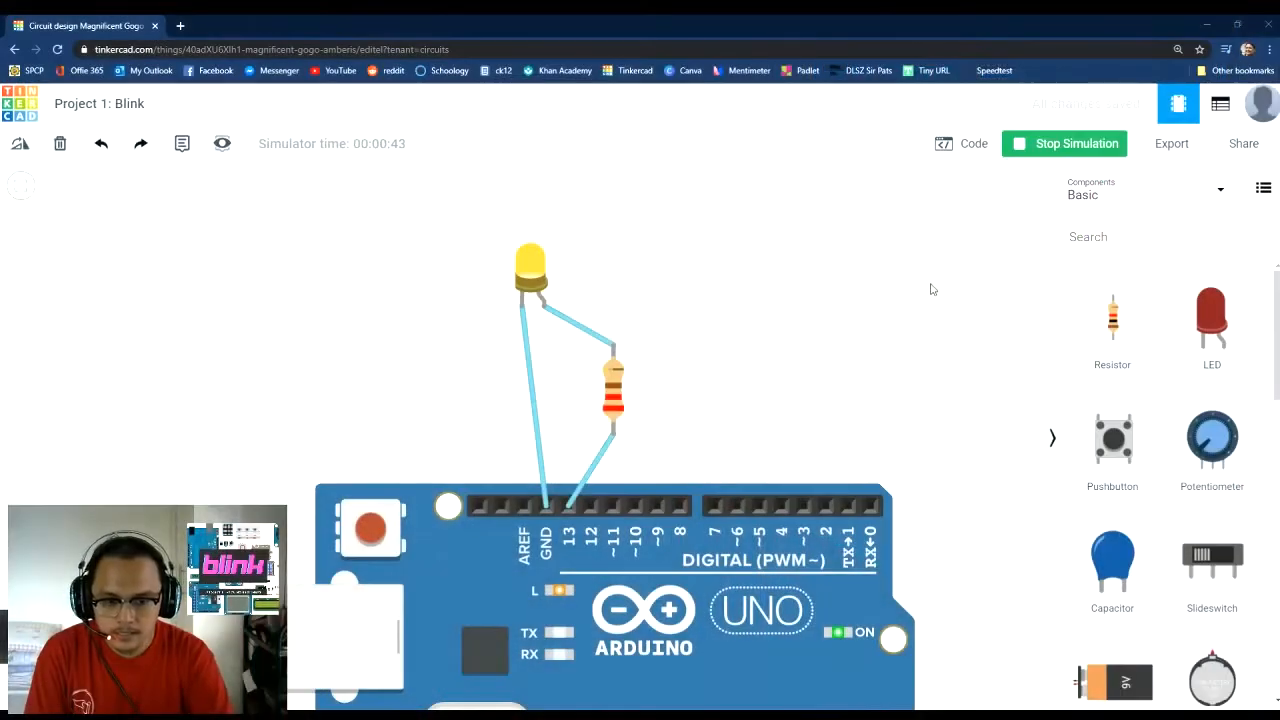
pyautogui.click(1077, 145)
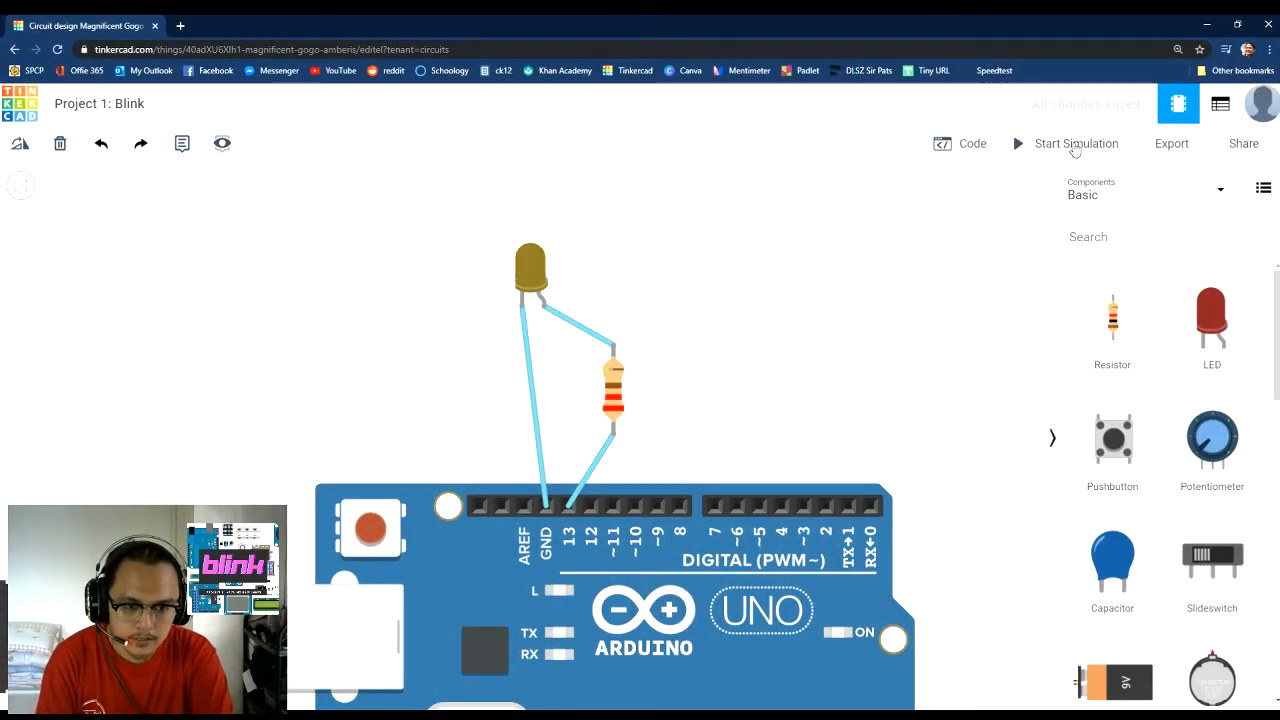
# Open the Arduino's code and switch it from Blocks to the Text editor, accepting the loss of the blocks.
pyautogui.click(966, 148)
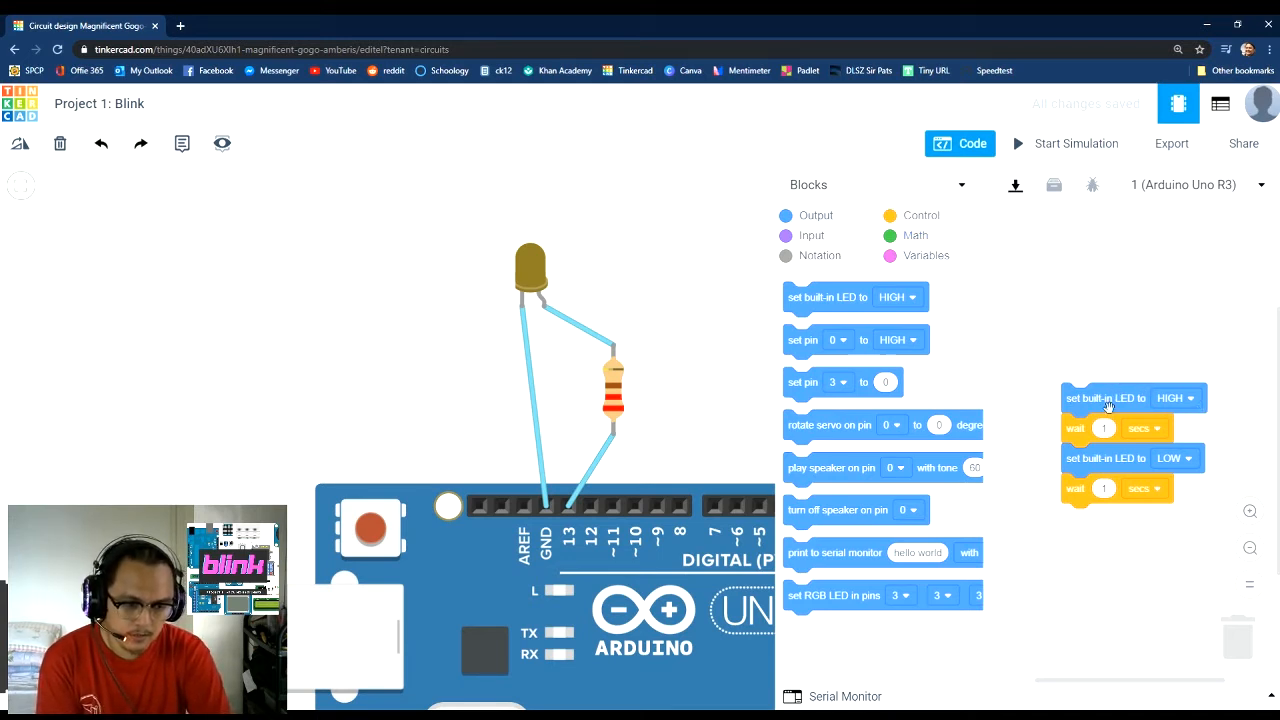
pyautogui.click(958, 190)
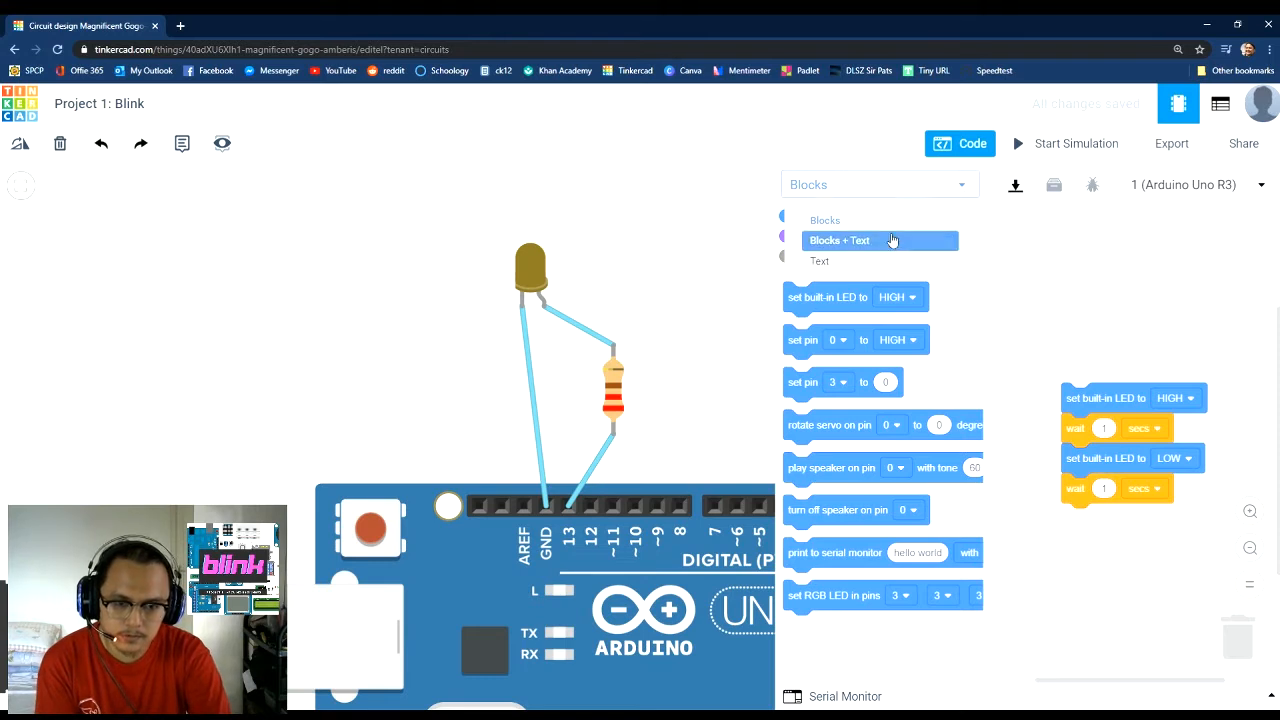
pyautogui.click(845, 258)
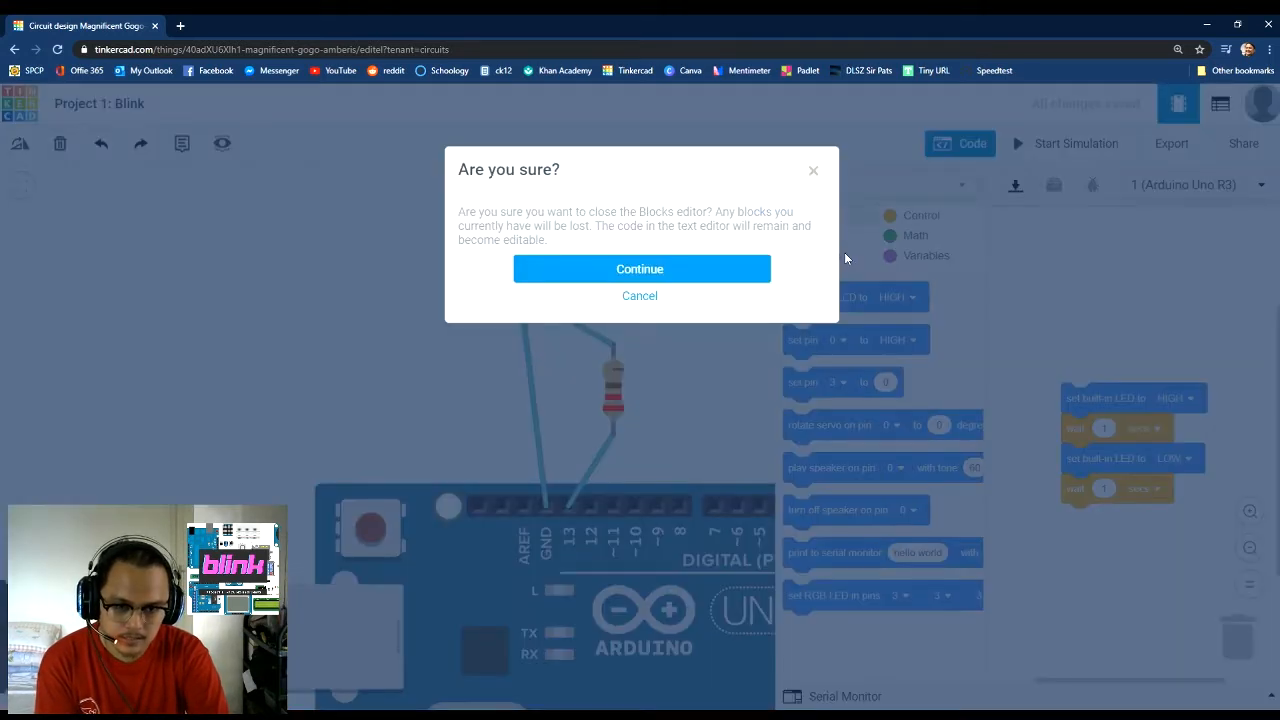
pyautogui.click(673, 270)
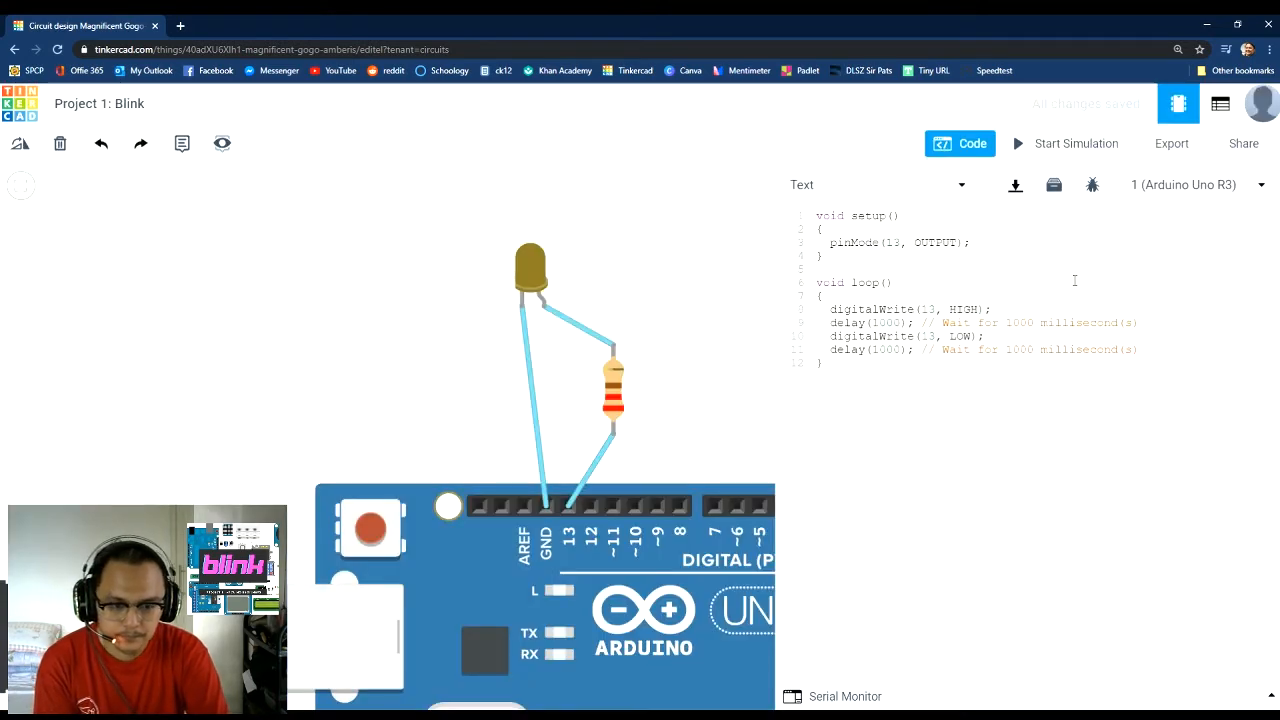
# Enlarge the code for reading and examine the pinMode line in setup() against the circuit's pin 13 connection.
pyautogui.hotkey('ctrl', '+')
pyautogui.hotkey('ctrl', '+')
pyautogui.hotkey('ctrl', '+')
pyautogui.hotkey('ctrl', '+')
pyautogui.hotkey('ctrl', '+')
pyautogui.hotkey('ctrl', '+')
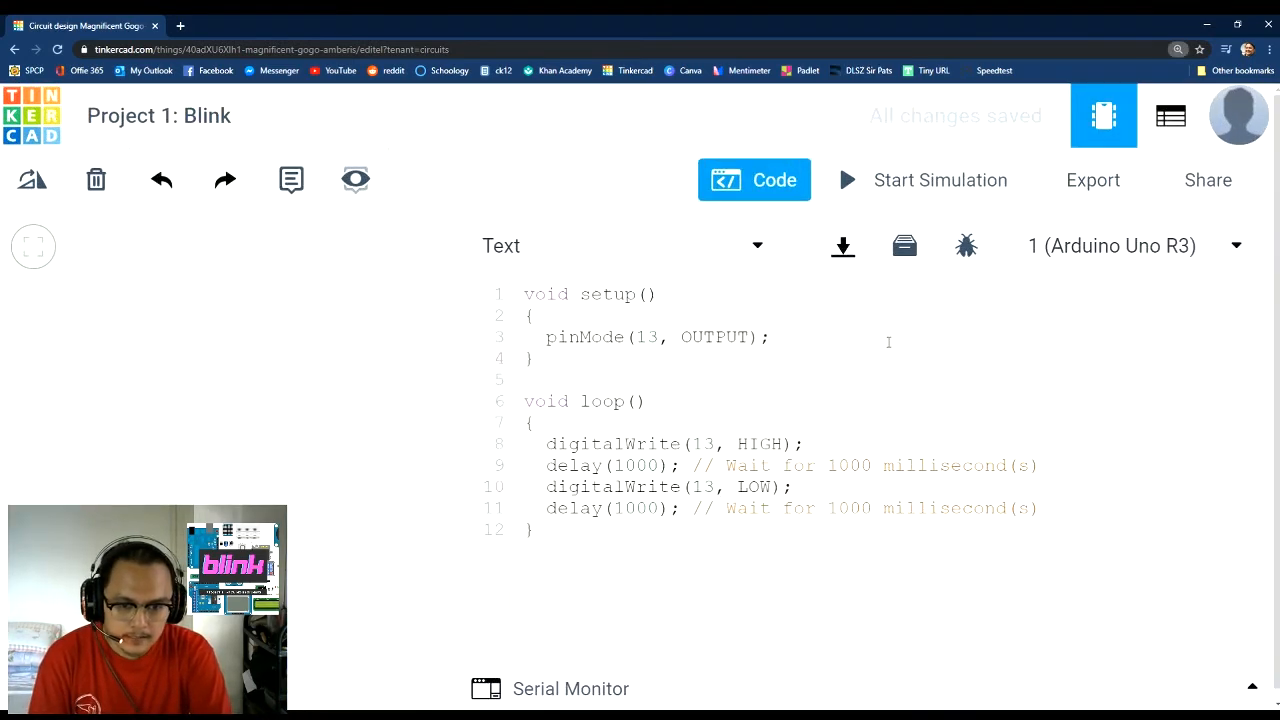
pyautogui.scroll(-1, 671, 428)
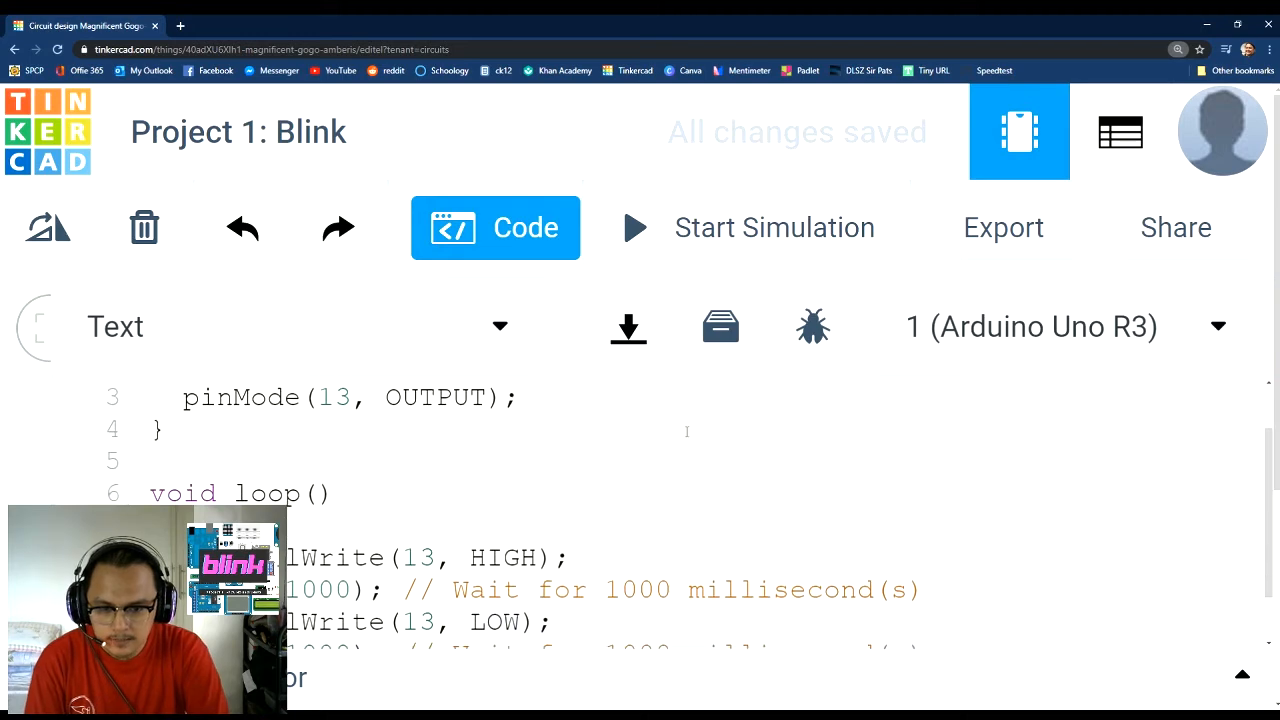
pyautogui.scroll(1, 686, 428)
pyautogui.hotkey('ctrl', '-')
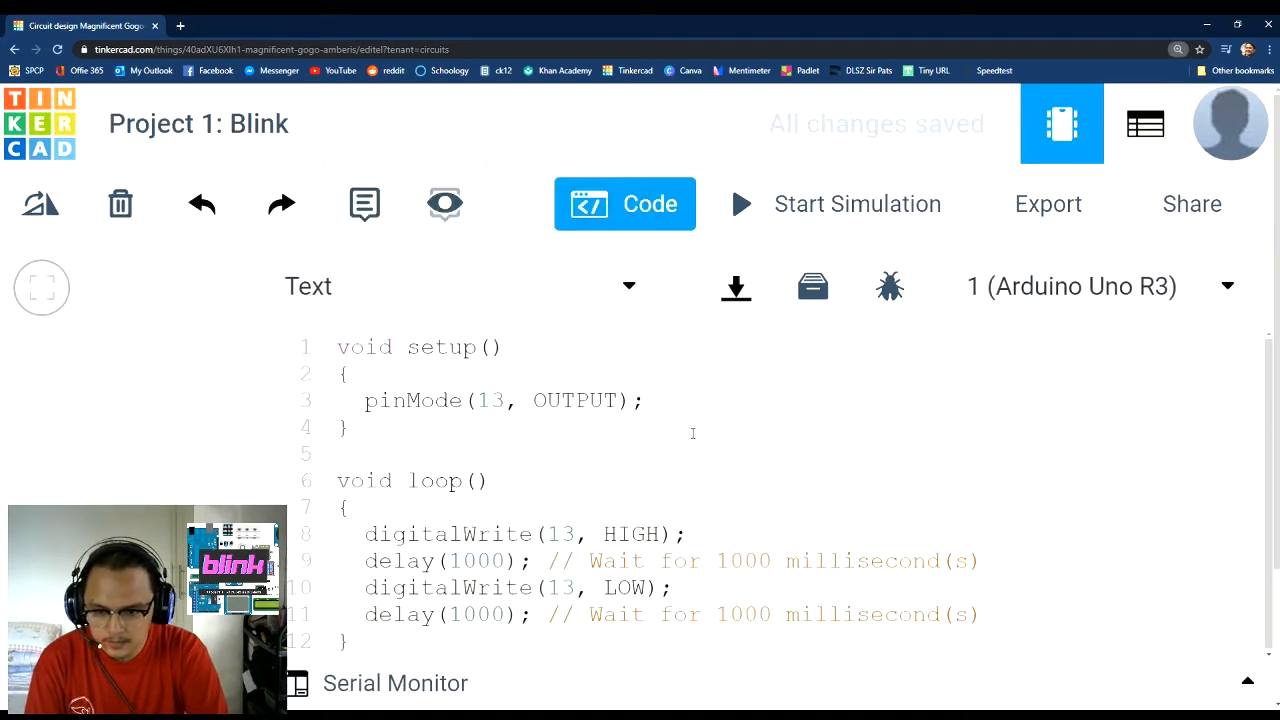
pyautogui.hotkey('ctrl', '-')
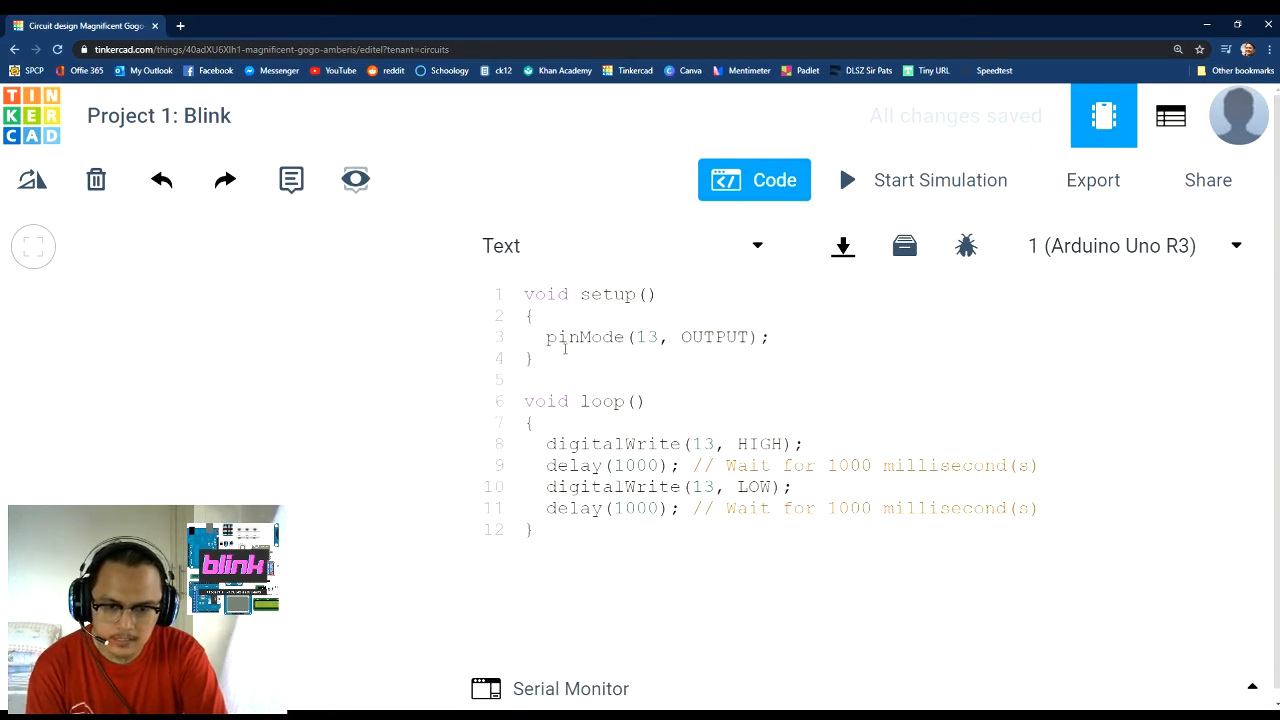
pyautogui.doubleClick(646, 337)
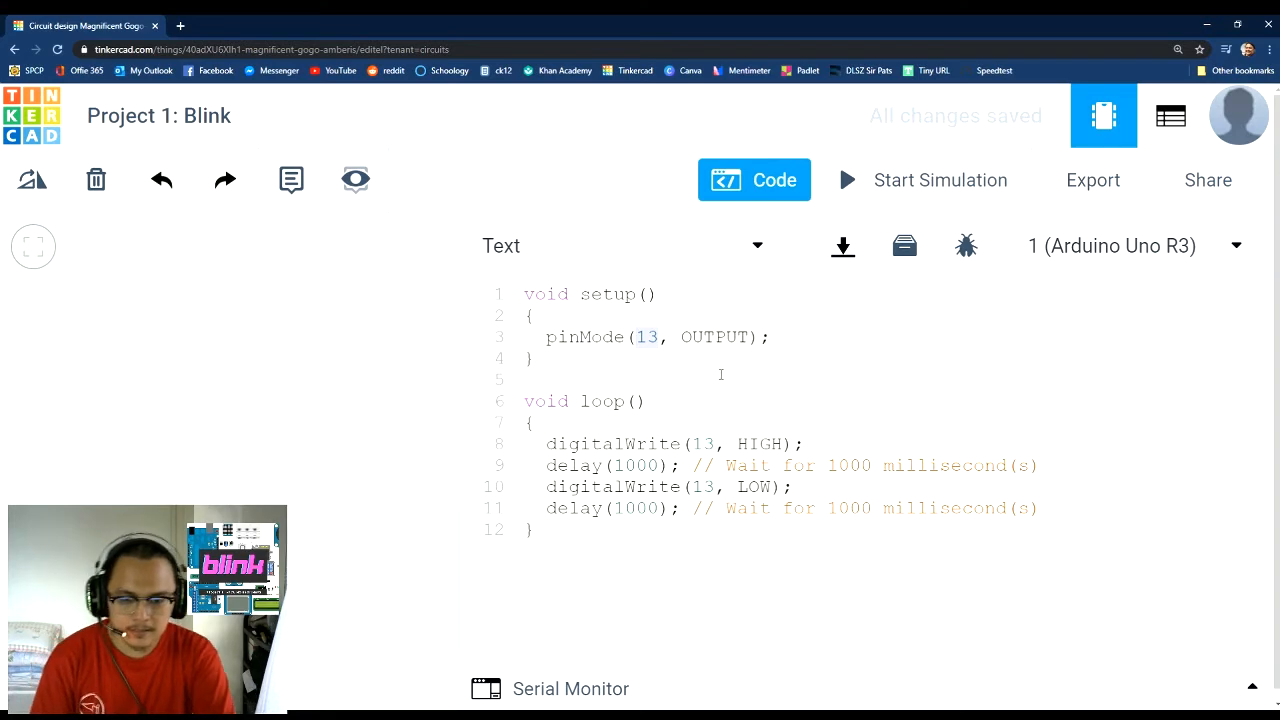
pyautogui.scroll(-3, 384, 394)
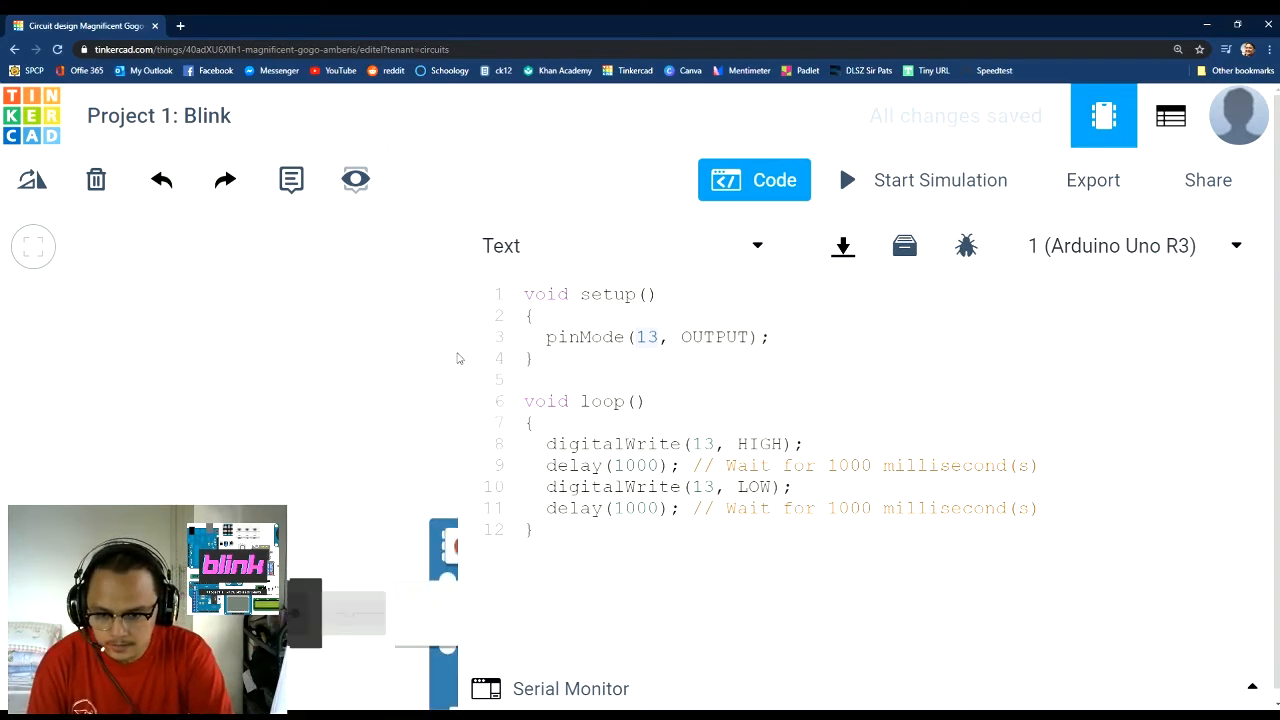
pyautogui.hotkey('ctrl', '-')
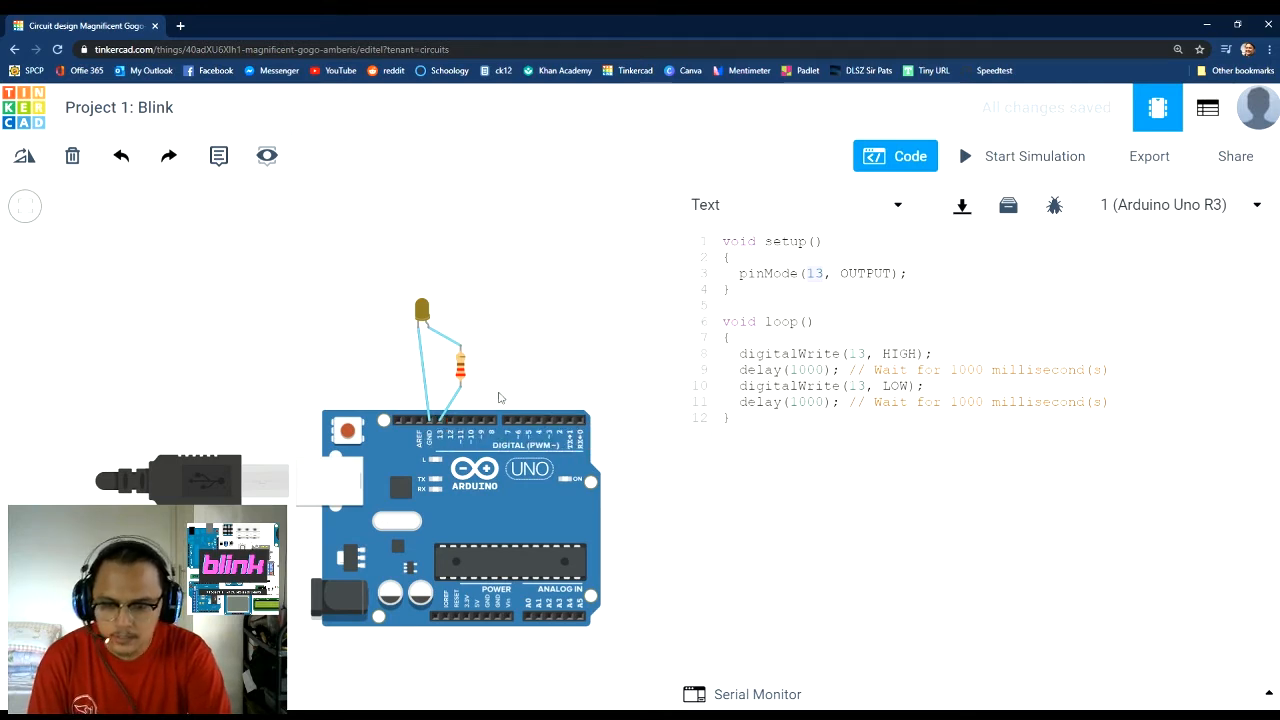
pyautogui.click(842, 274)
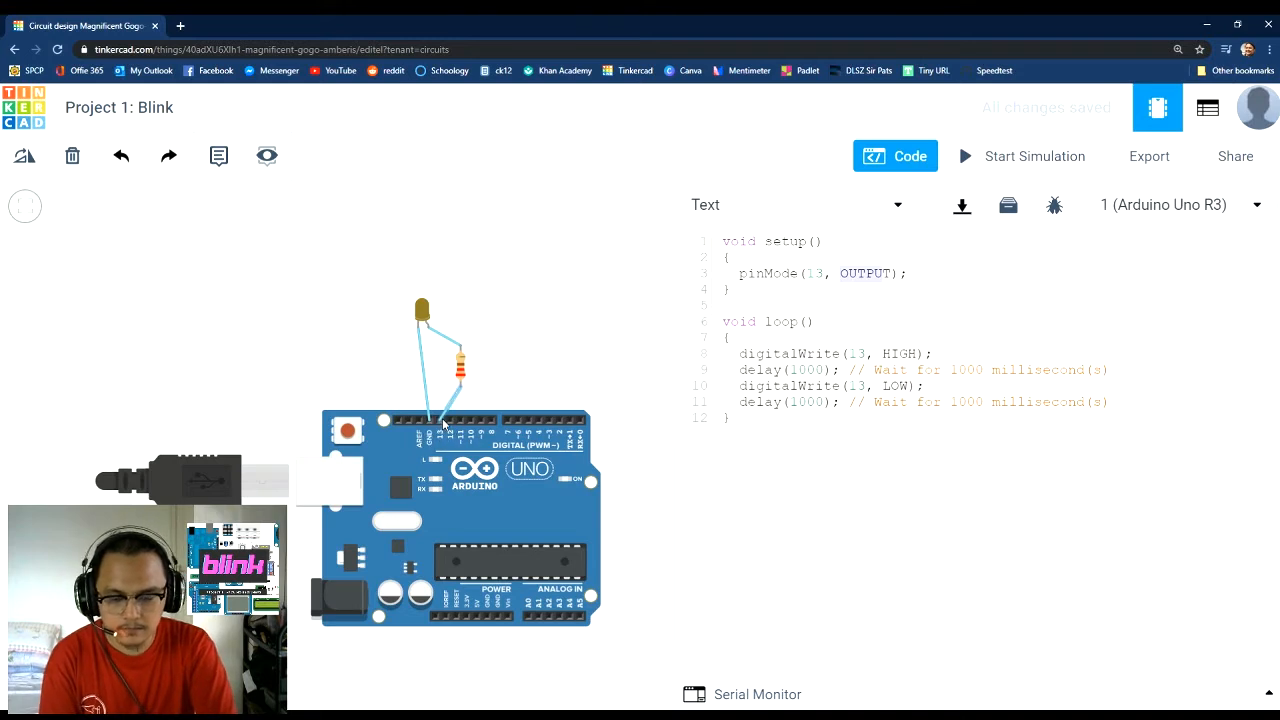
pyautogui.moveTo(443, 424); pyautogui.dragTo(455, 421)
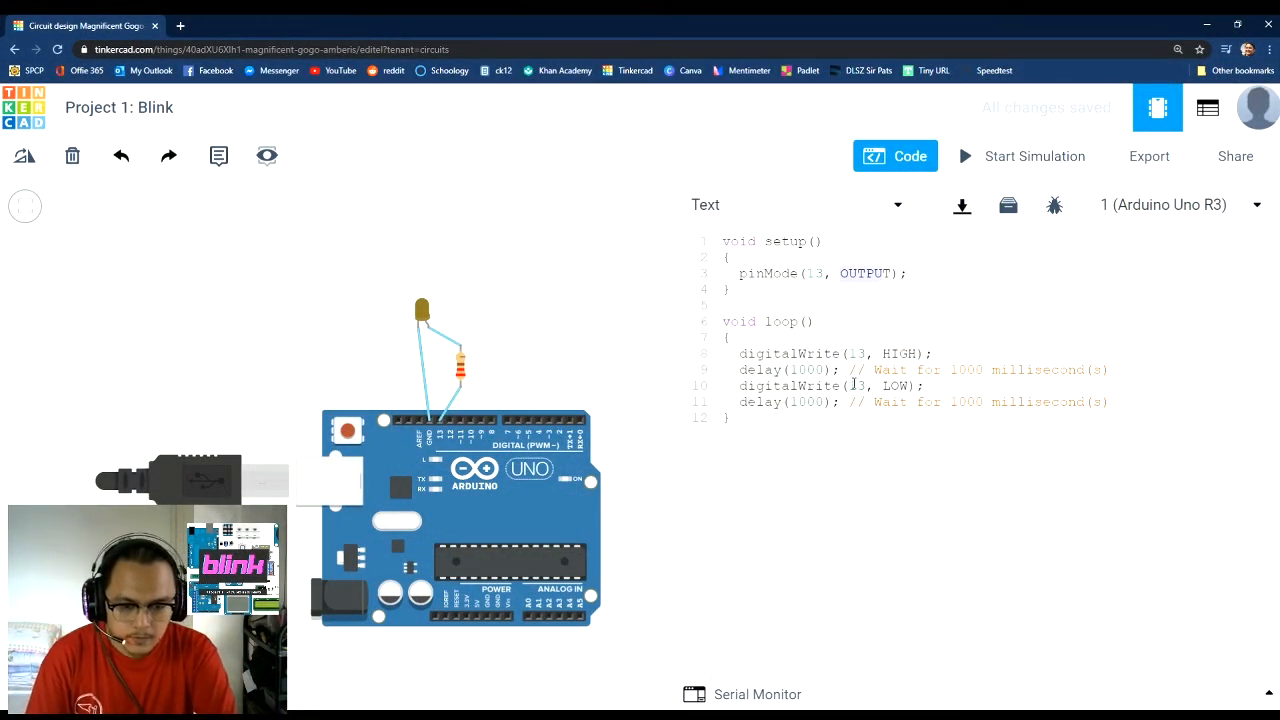
# Examine the digitalWrite HIGH and LOW lines and their delay values in loop().
pyautogui.moveTo(739, 353); pyautogui.dragTo(841, 354)
pyautogui.click(886, 353)
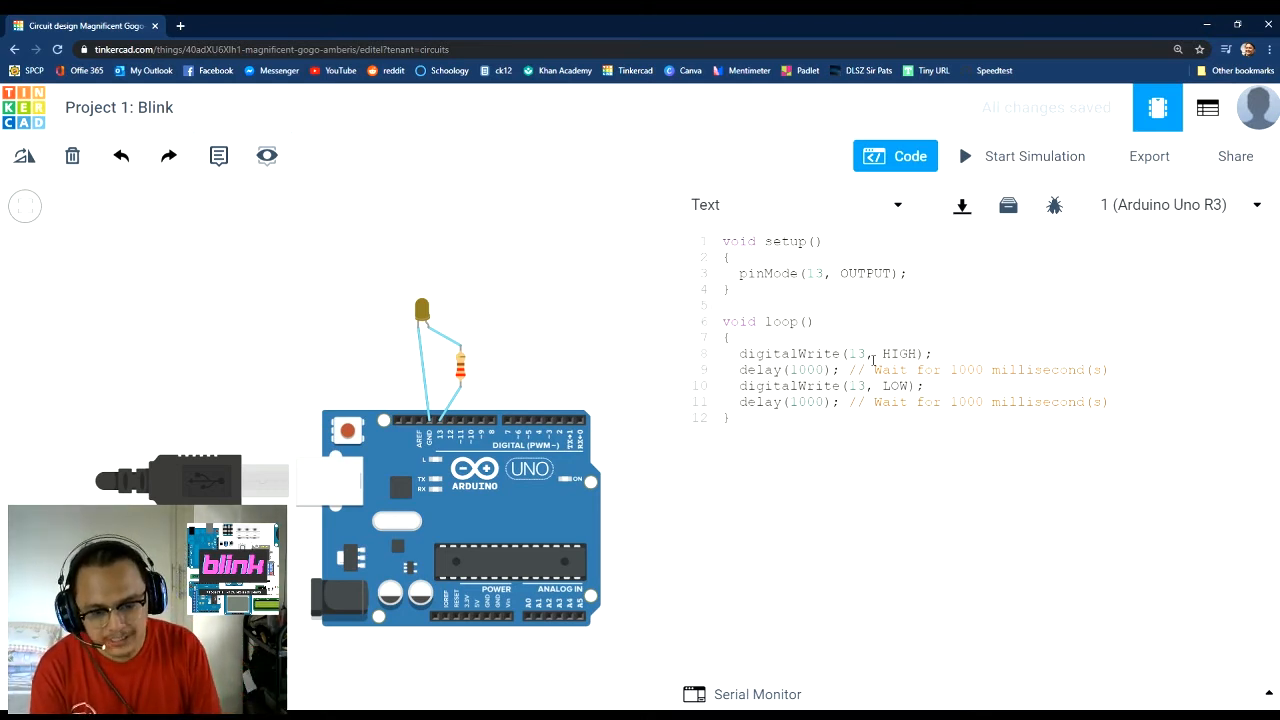
pyautogui.doubleClick(792, 369)
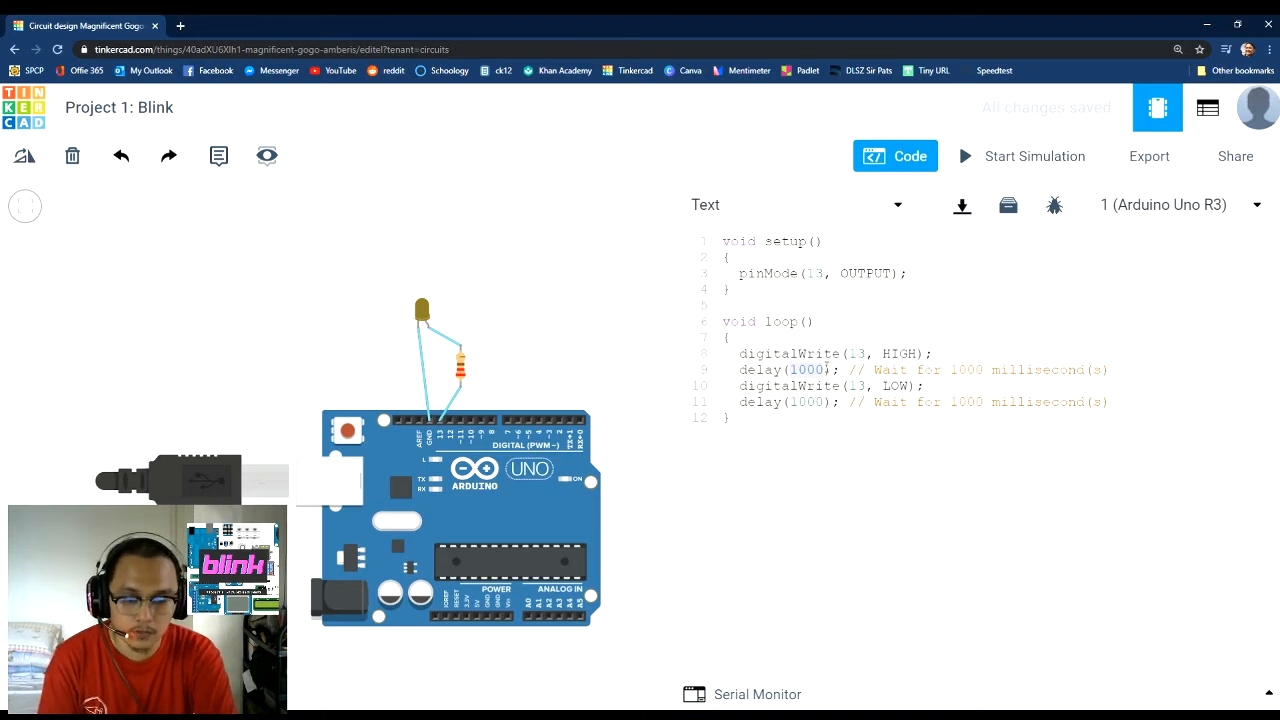
pyautogui.click(970, 453)
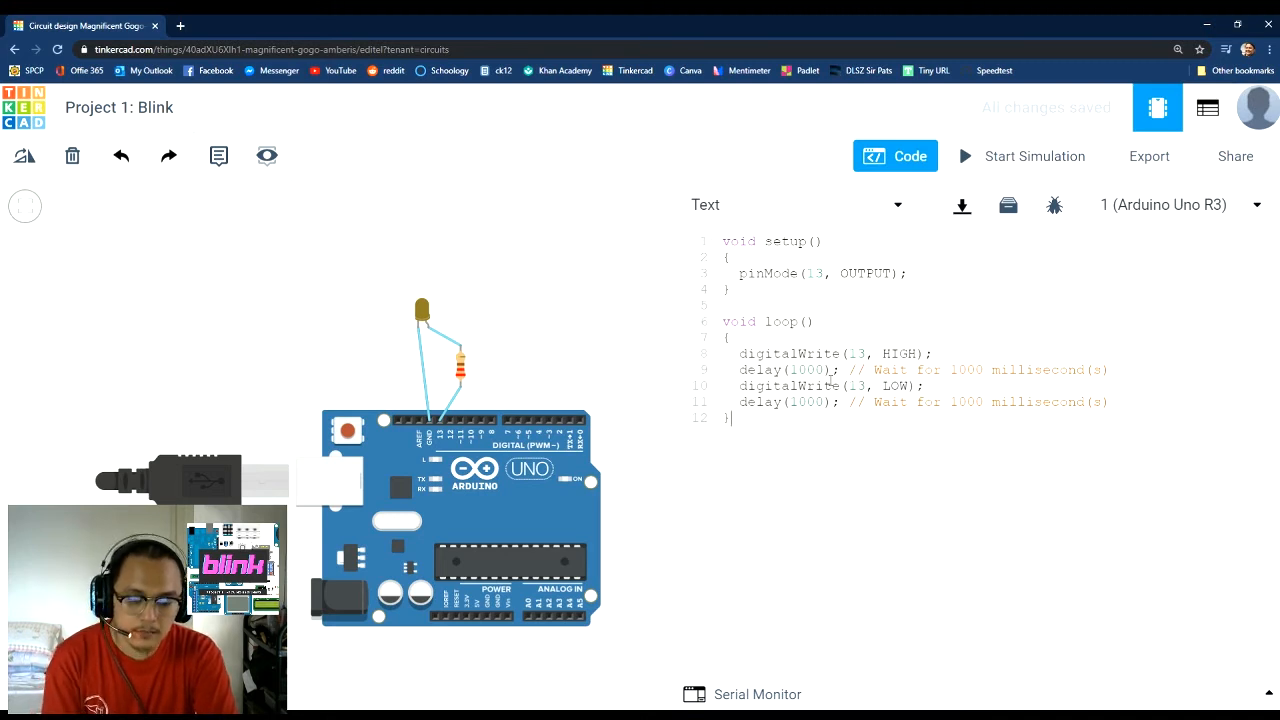
pyautogui.moveTo(737, 388); pyautogui.dragTo(918, 390)
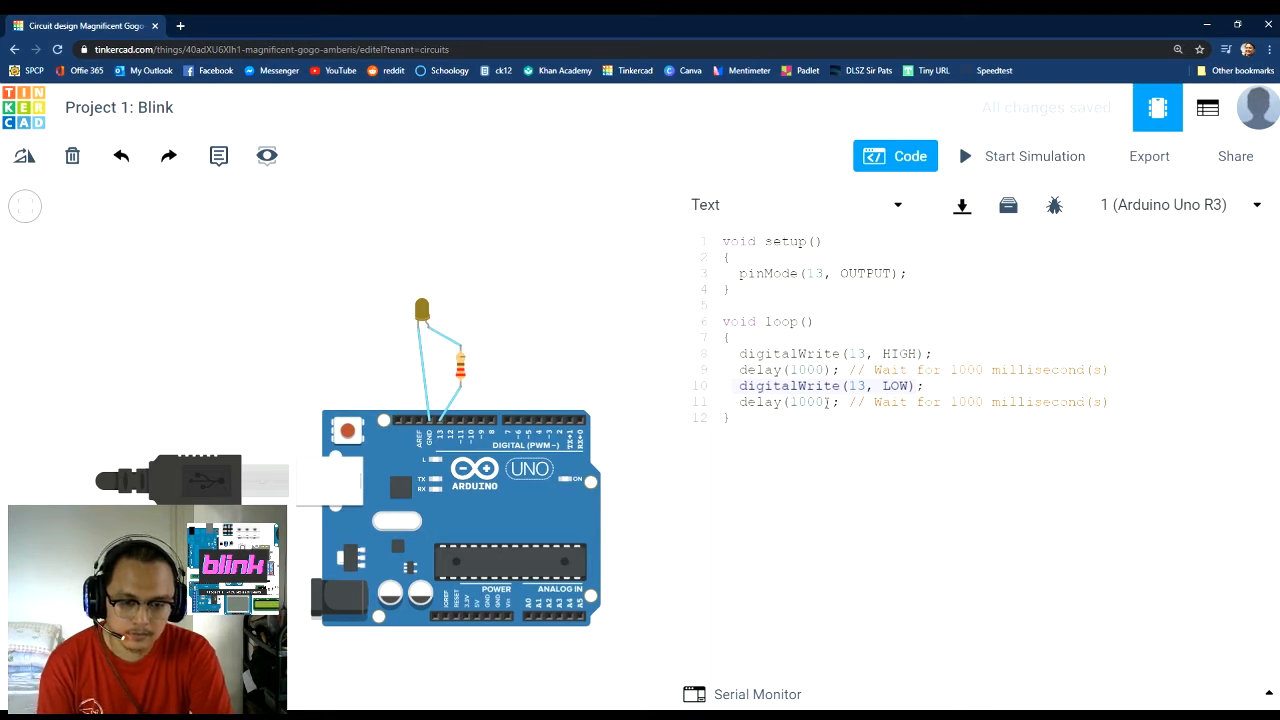
pyautogui.click(795, 404)
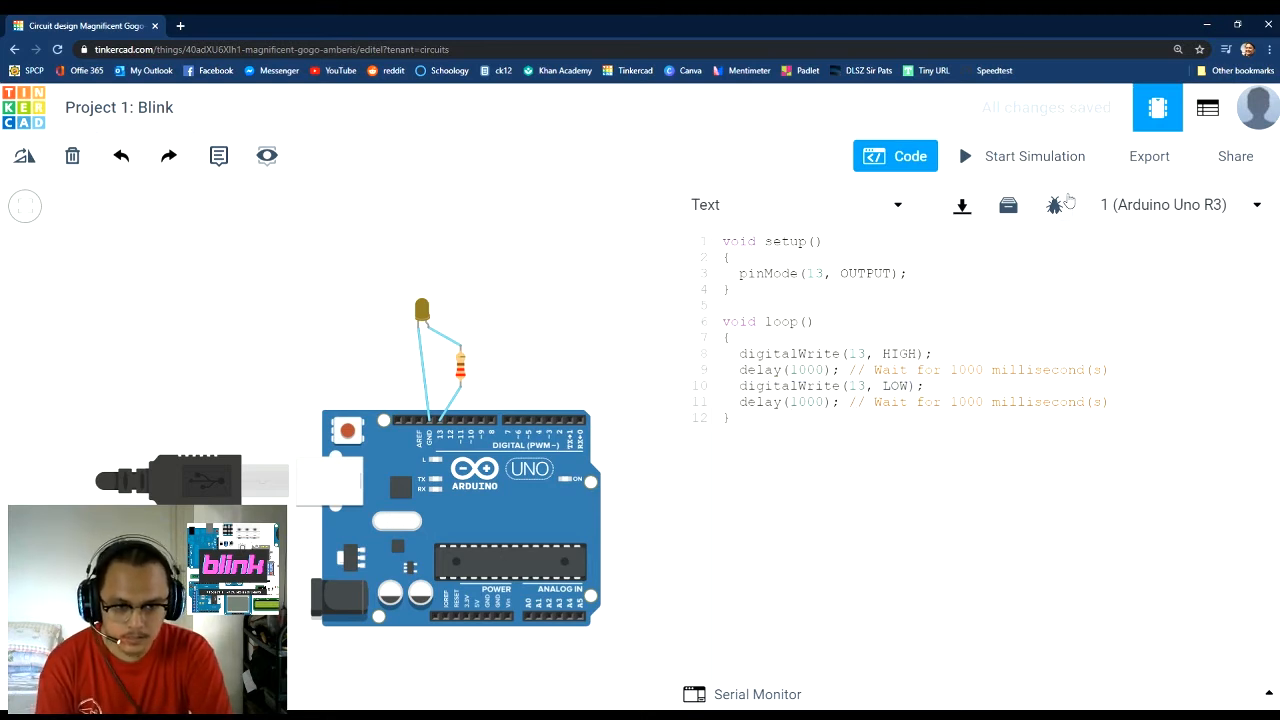
# Simulate the circuit with the text code, watch the LED blink and stop the simulation.
pyautogui.click(1037, 160)
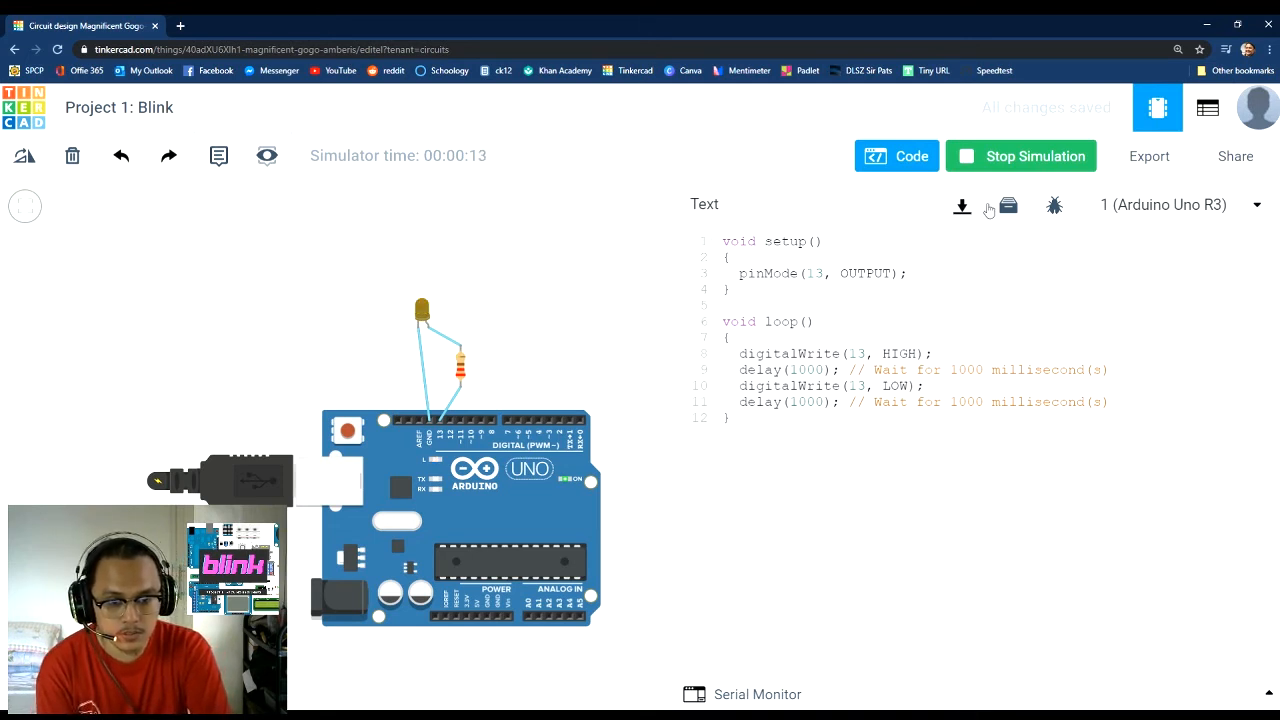
pyautogui.click(1047, 158)
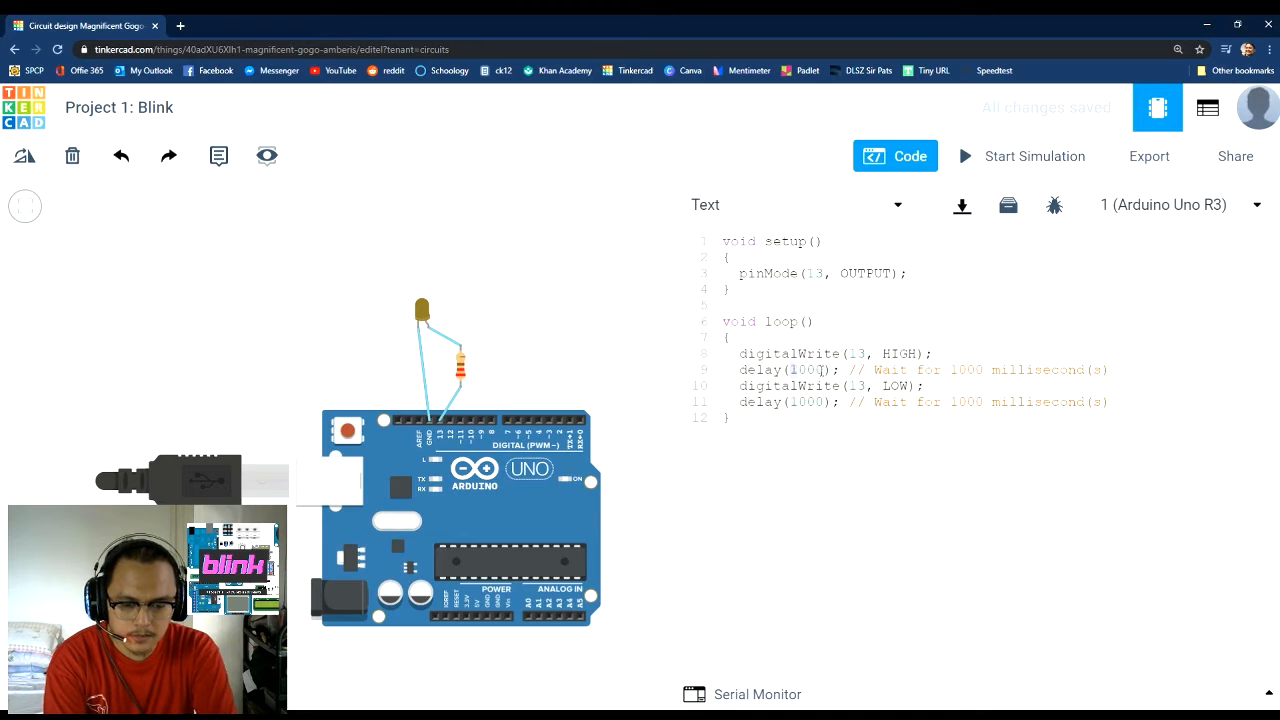
# Set the delay following the HIGH line to 100 and the delay following the LOW line to 900 in loop().
pyautogui.click(822, 369)
pyautogui.press('BackSpace')
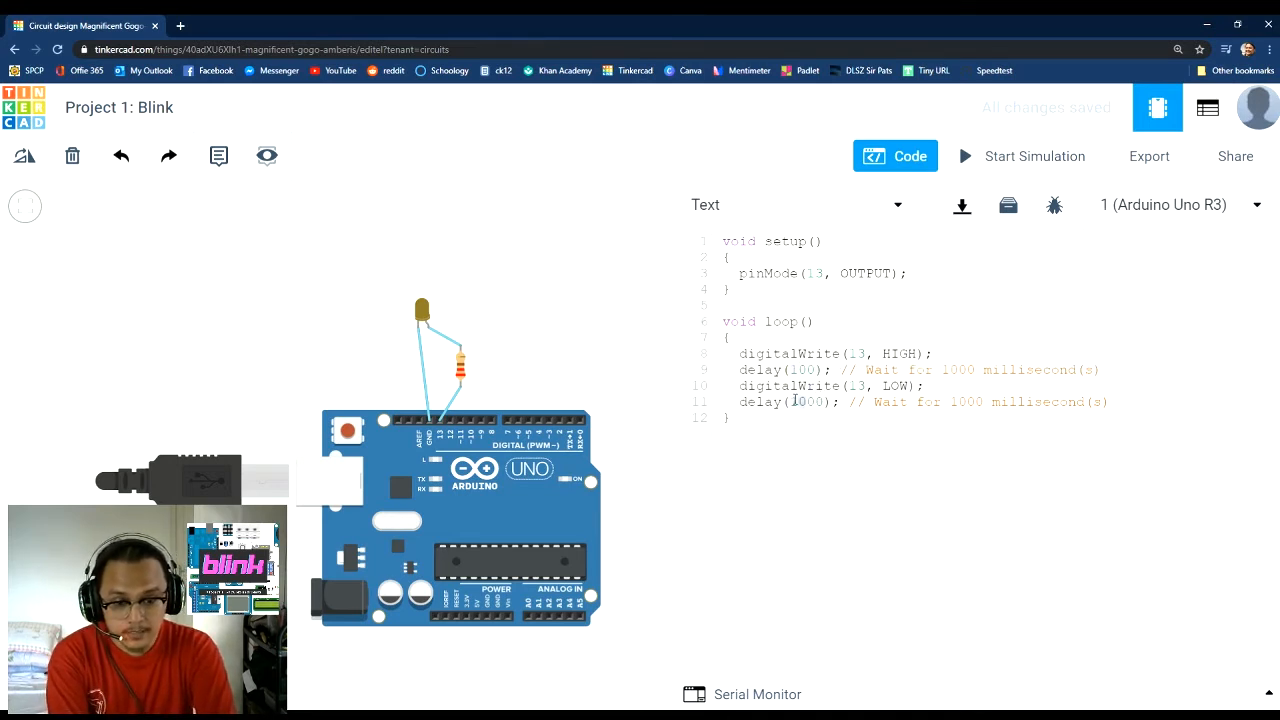
pyautogui.write('9')
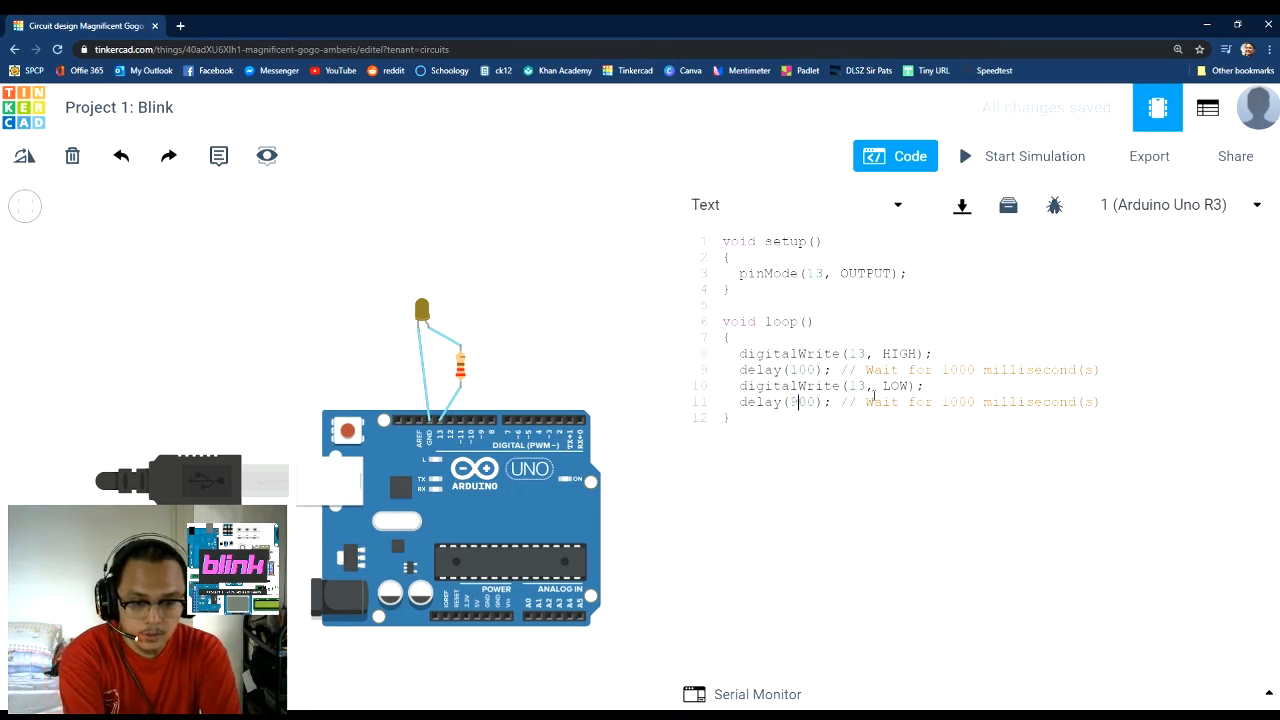
pyautogui.click(820, 477)
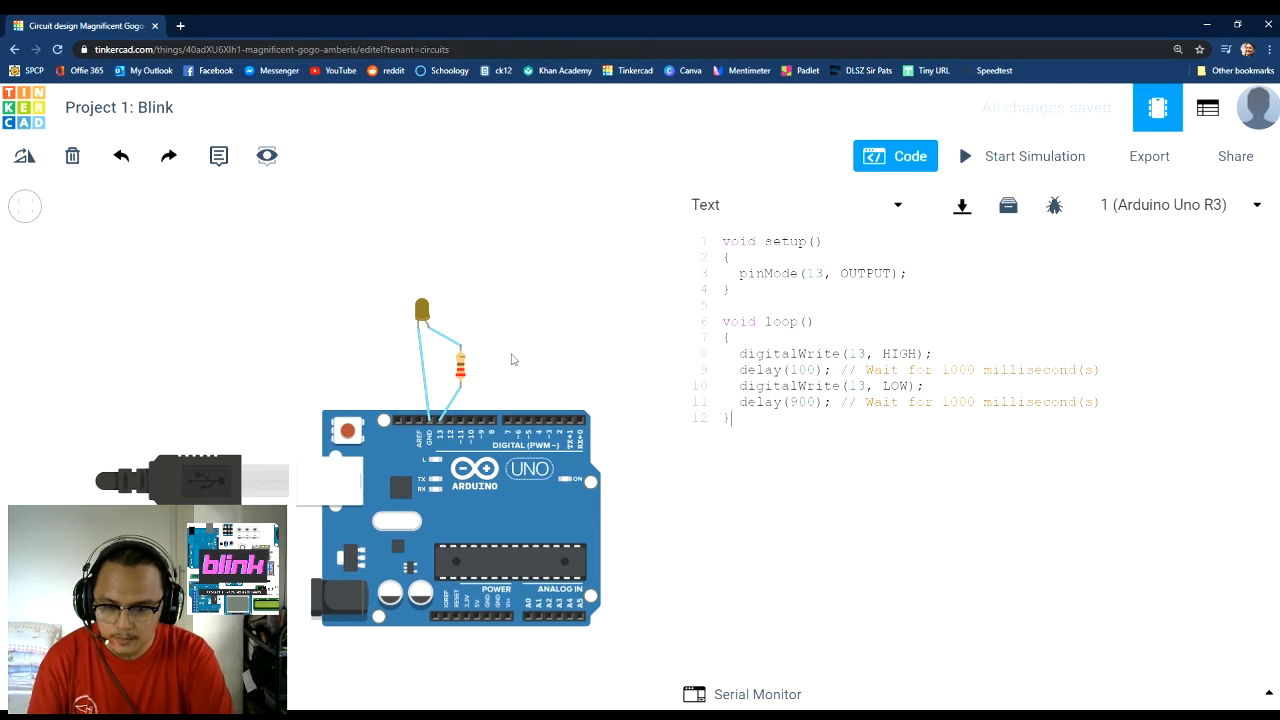
# Simulate the circuit with the 100 and 900 millisecond delays, watch the LED up close and stop the simulation.
pyautogui.scroll(5, 511, 359)
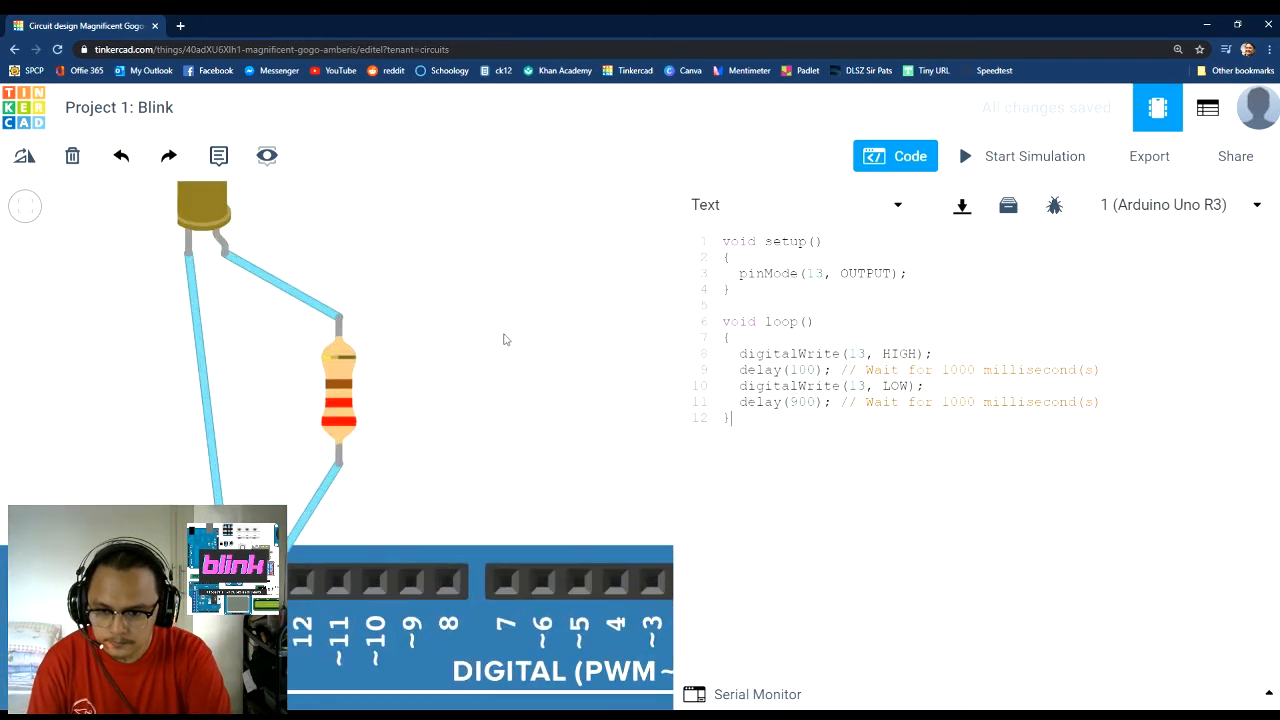
pyautogui.moveTo(504, 339); pyautogui.dragTo(494, 437)
pyautogui.click(1040, 162)
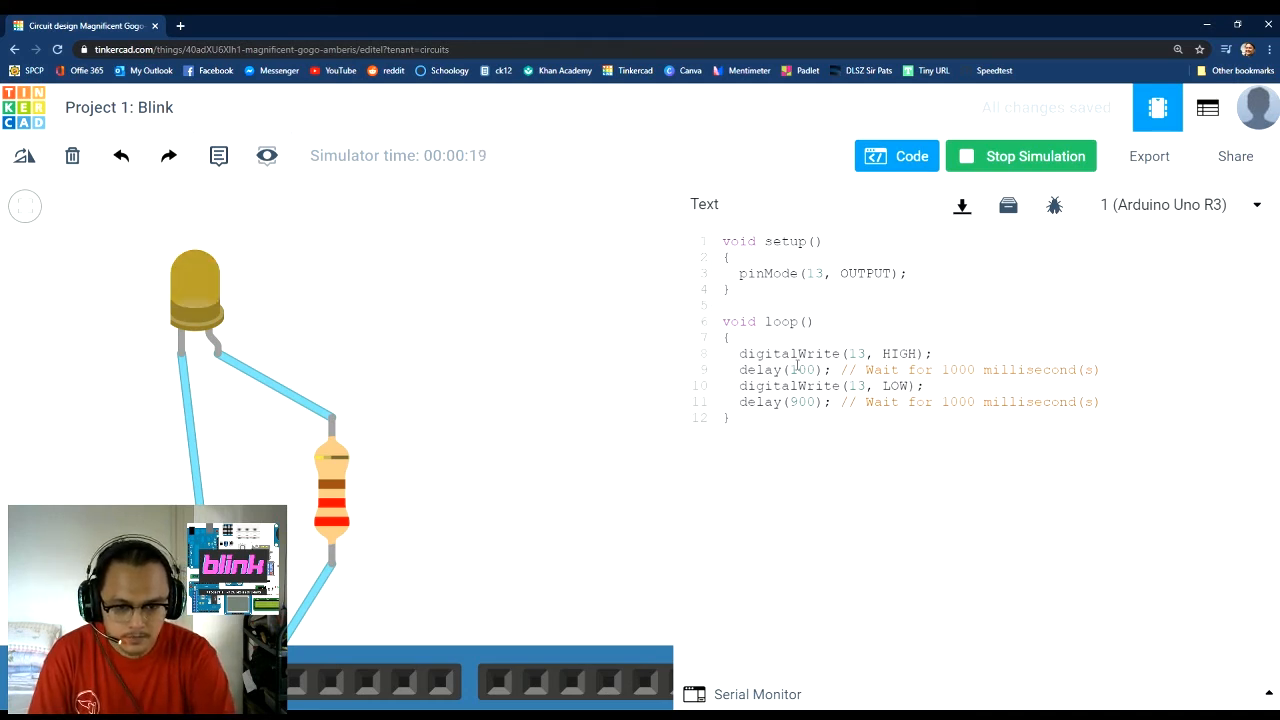
pyautogui.click(1003, 159)
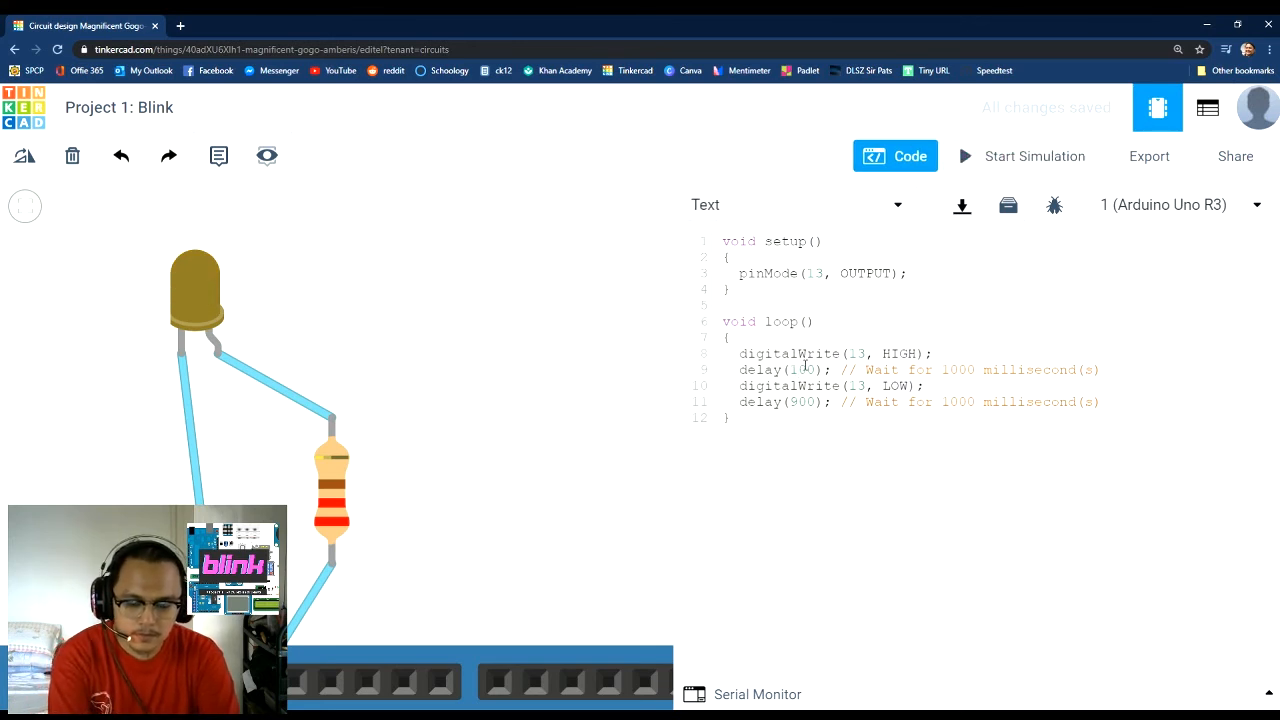
# Swap the loop() delays to 900 for HIGH and 100 for LOW, and test the blinking in a short simulation.
pyautogui.press('BackSpace')
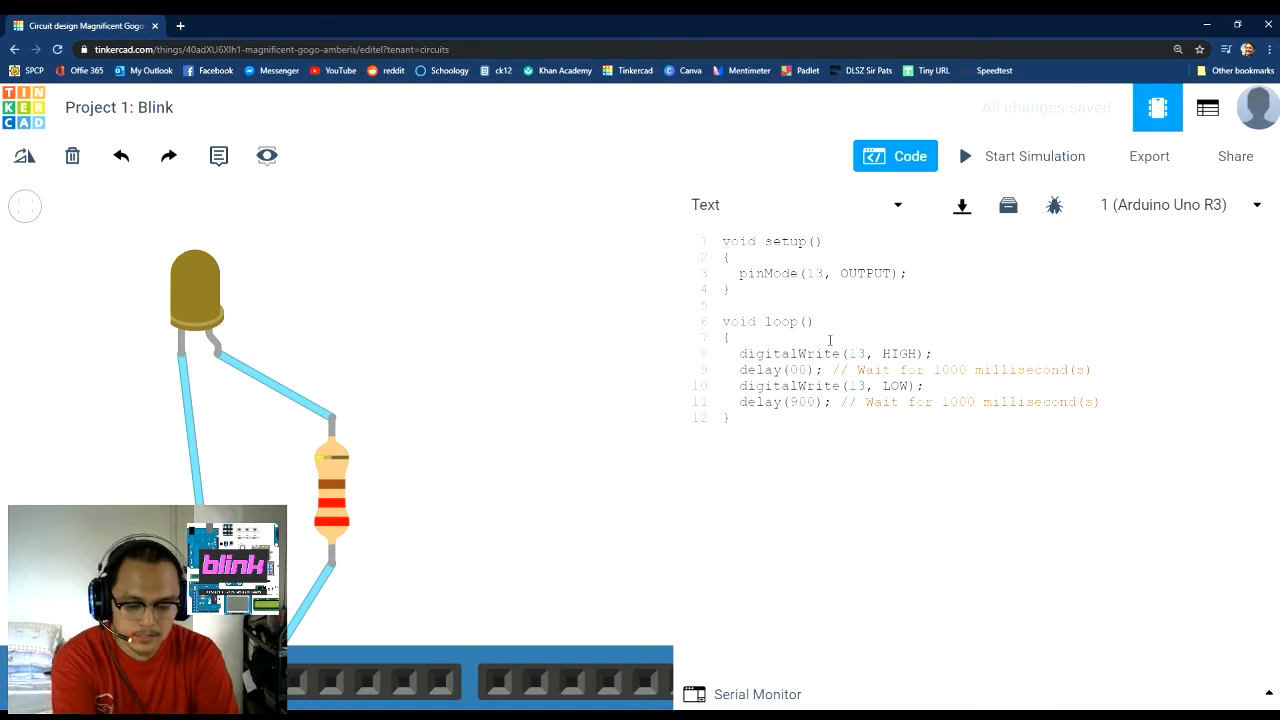
pyautogui.write('9')
pyautogui.click(797, 401)
pyautogui.press('BackSpace')
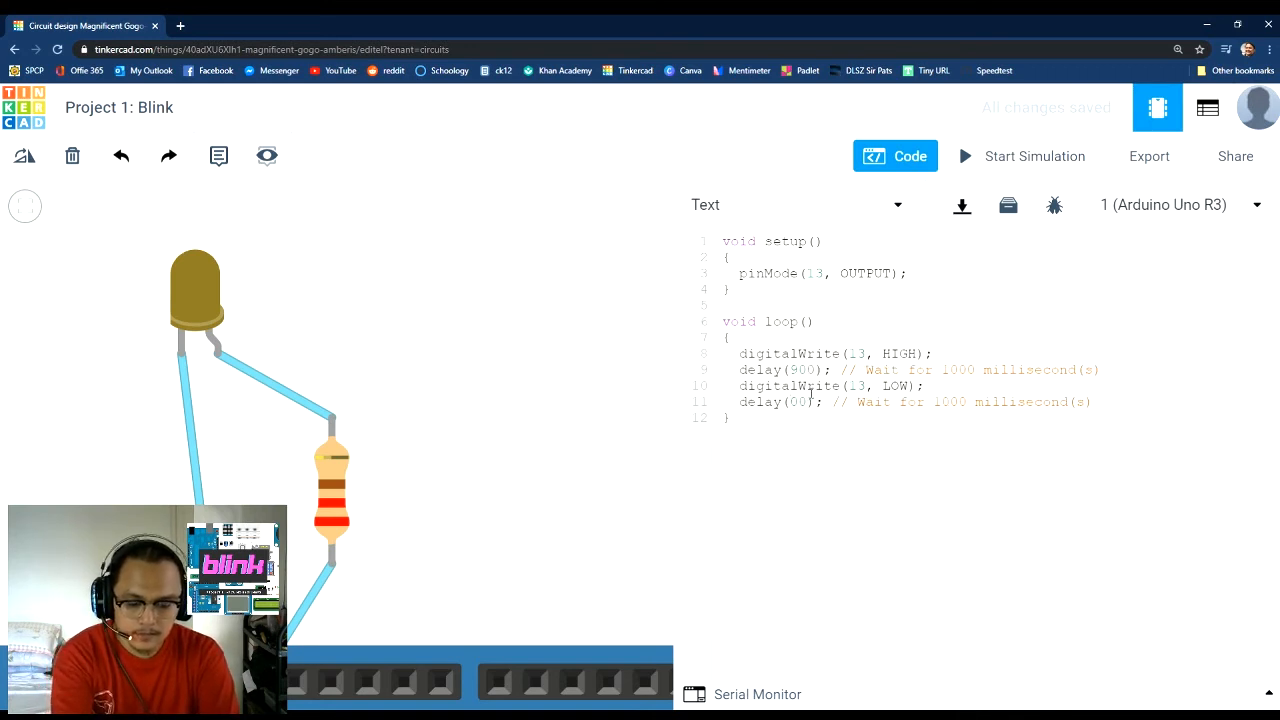
pyautogui.write('1')
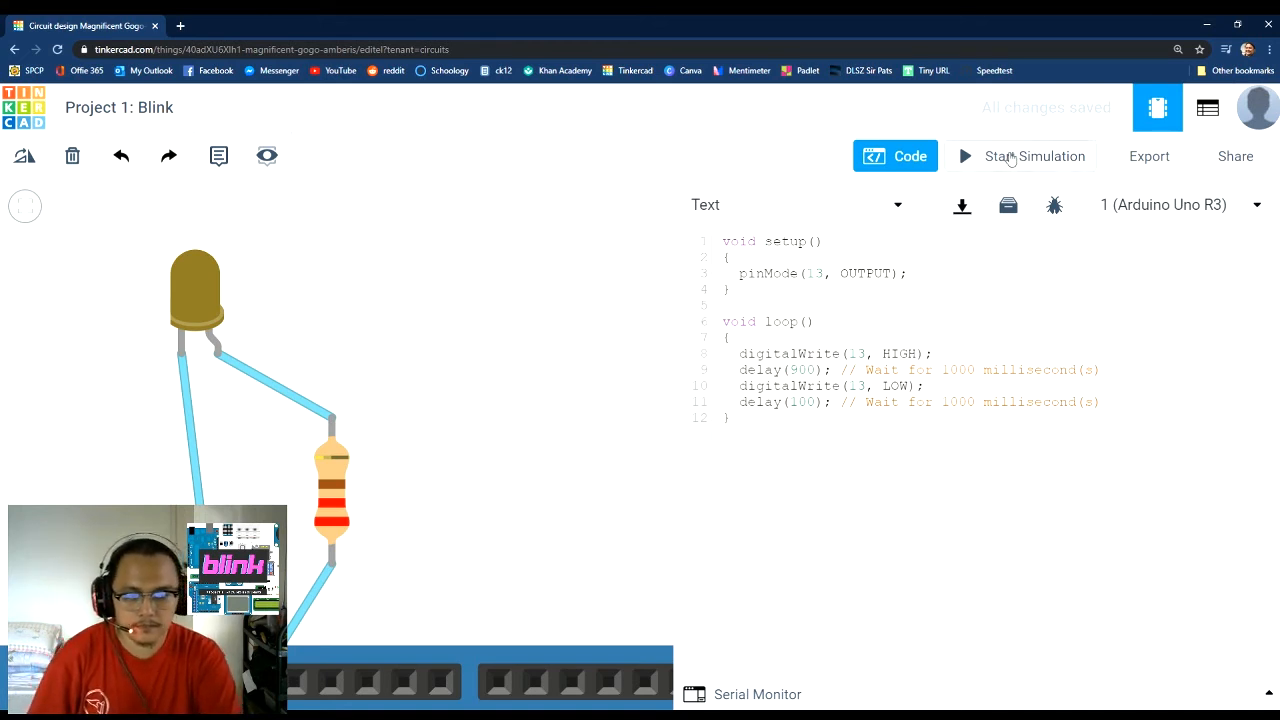
pyautogui.click(1010, 158)
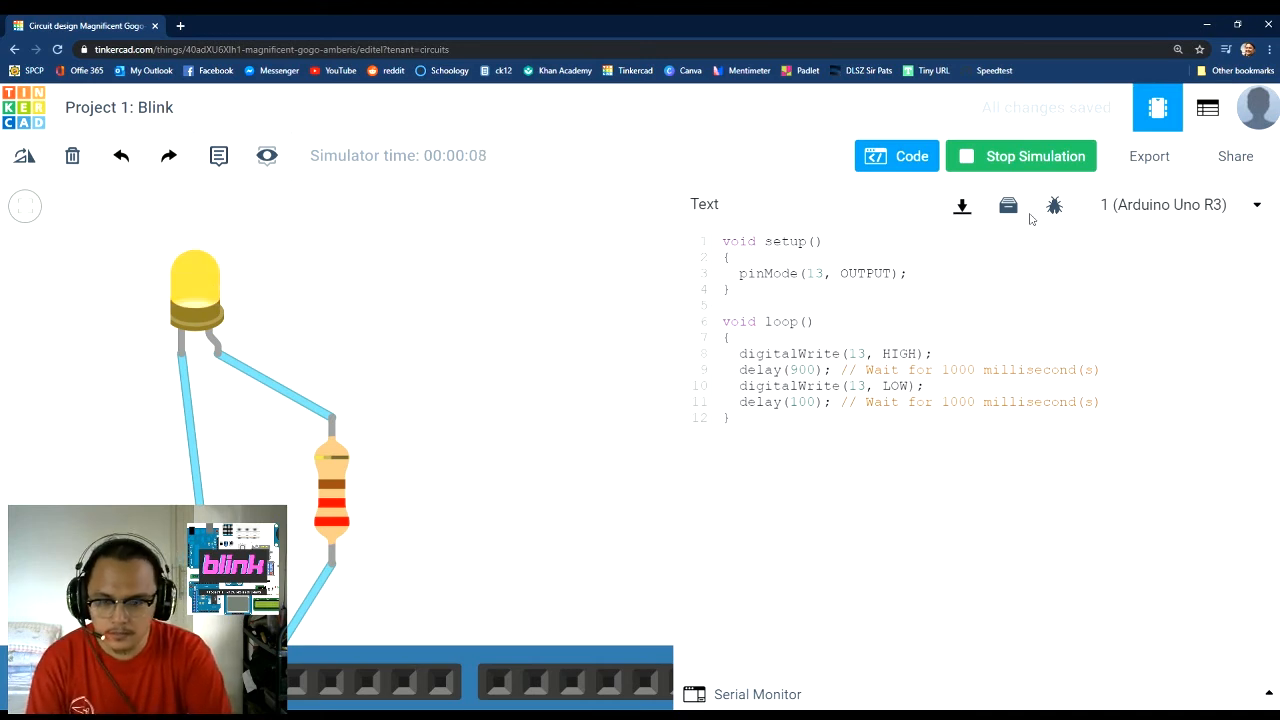
pyautogui.click(1015, 160)
# Reduce the page zoom, hide the code editor and fit the whole circuit in the workspace.
pyautogui.hotkey('ctrl', '-')
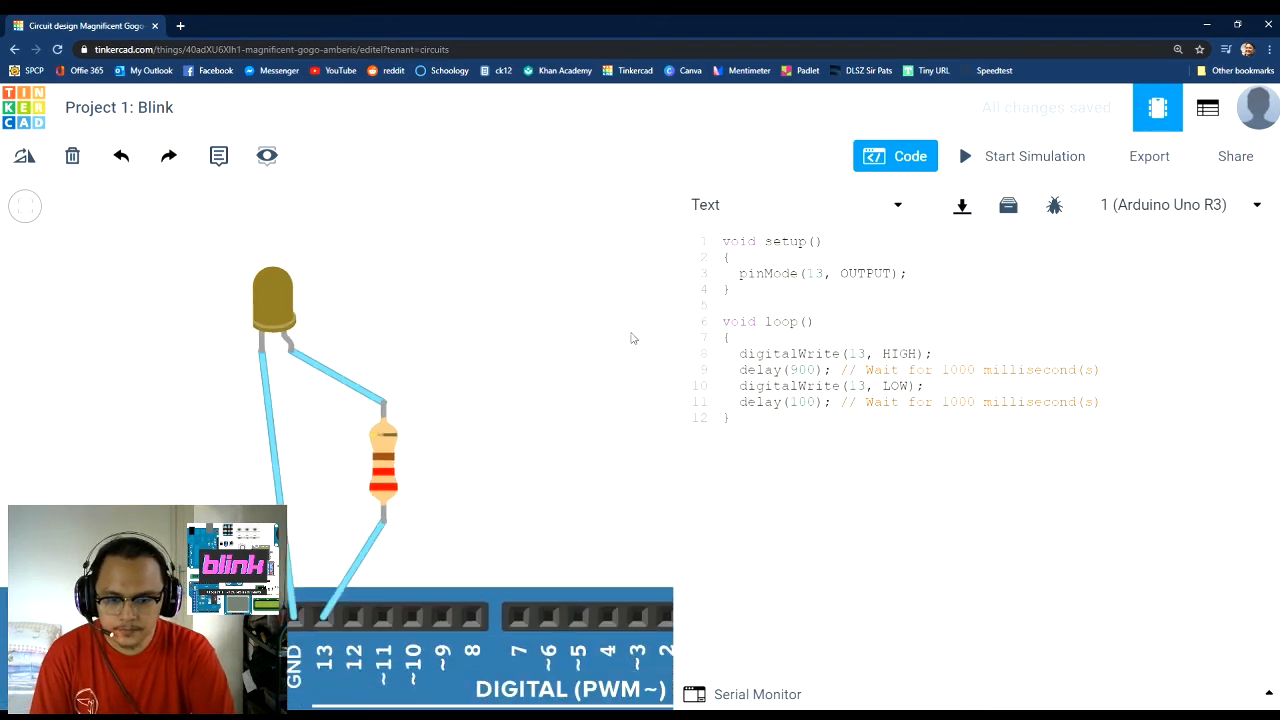
pyautogui.hotkey('ctrl', '-')
pyautogui.hotkey('ctrl', '-')
pyautogui.hotkey('ctrl', '-')
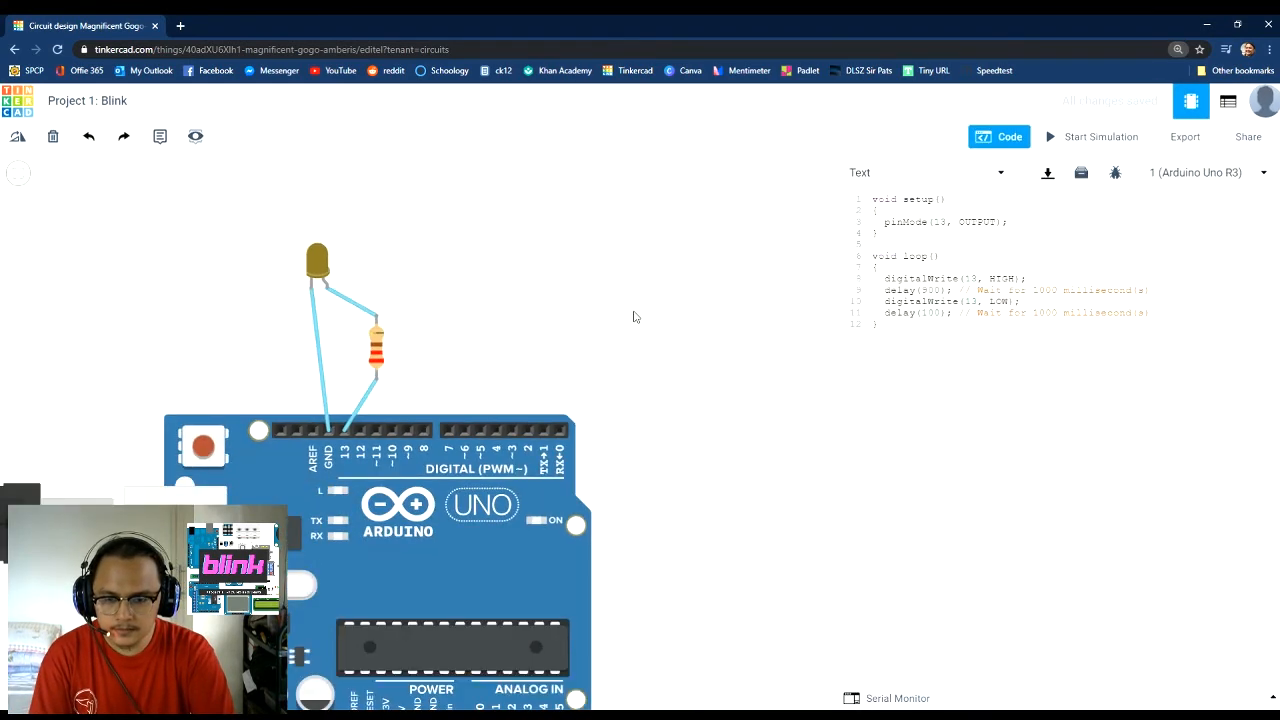
pyautogui.click(18, 174)
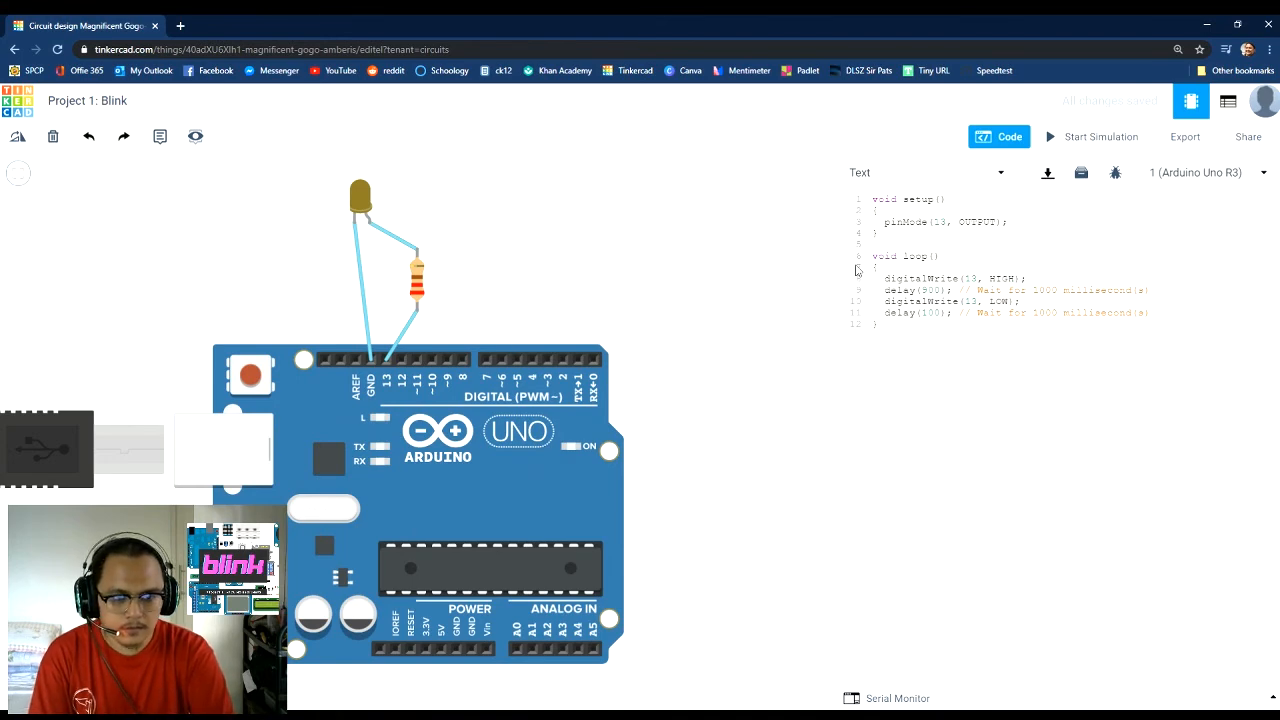
pyautogui.hotkey('ctrl', '+')
pyautogui.hotkey('ctrl', '+')
pyautogui.hotkey('ctrl', '-')
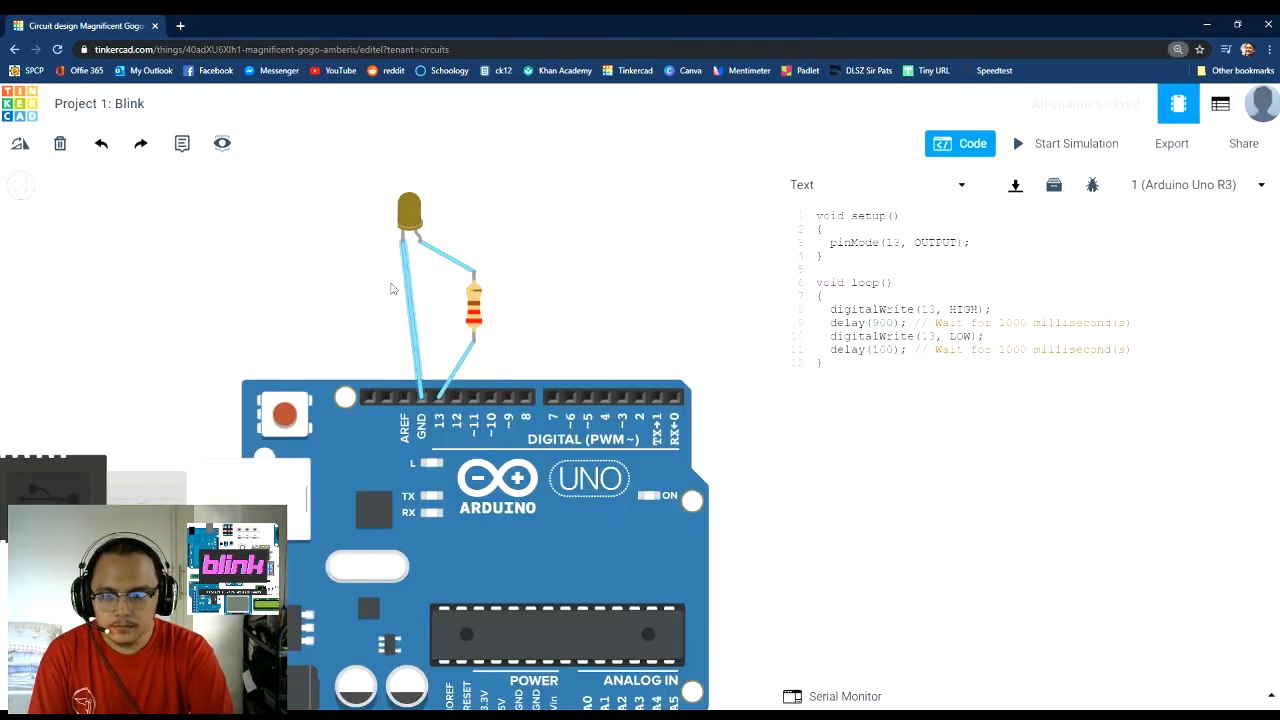
pyautogui.click(20, 187)
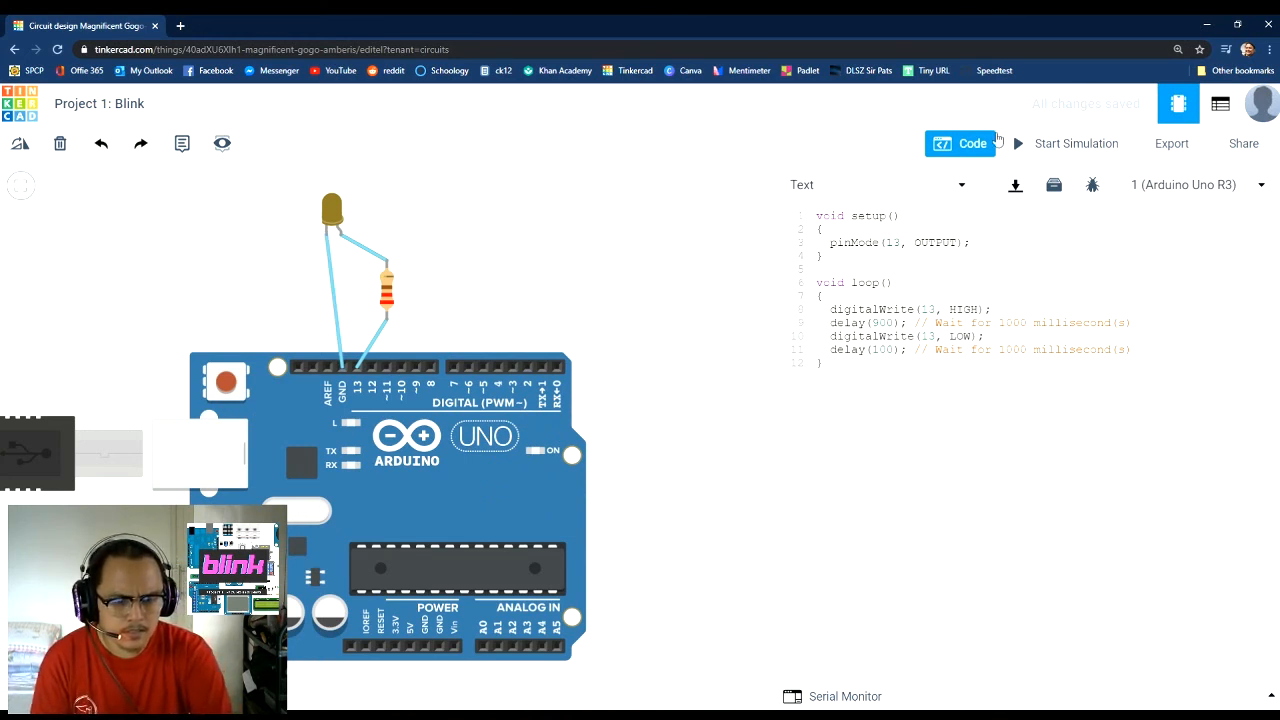
pyautogui.click(968, 145)
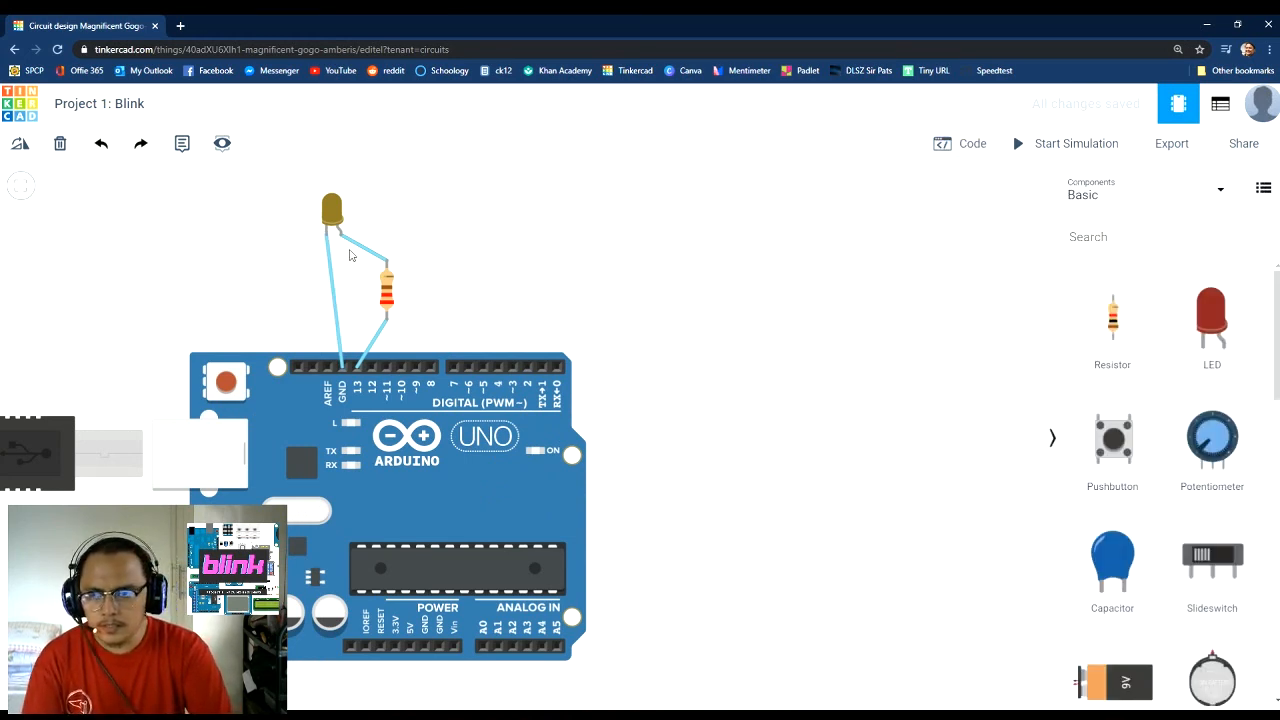
pyautogui.click(14, 192)
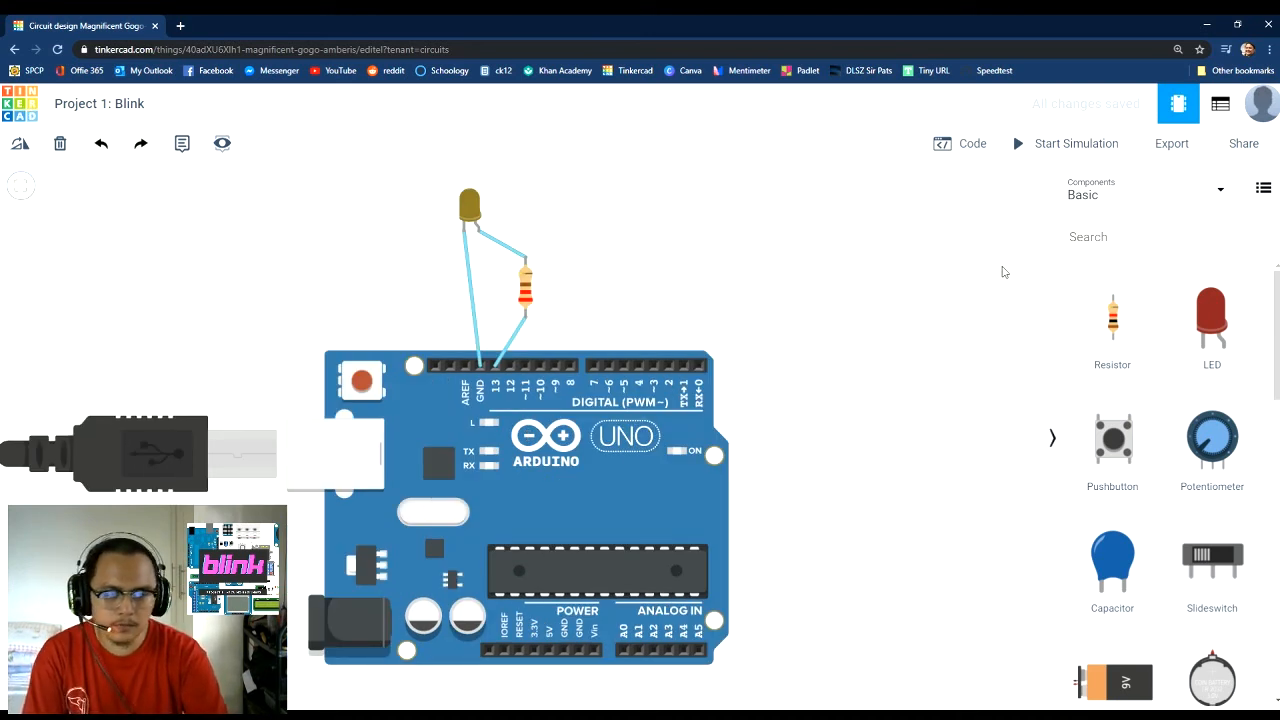
# Find the saved Project 1: Blink design on the circuits dashboard and reopen it for editing.
pyautogui.click(28, 108)
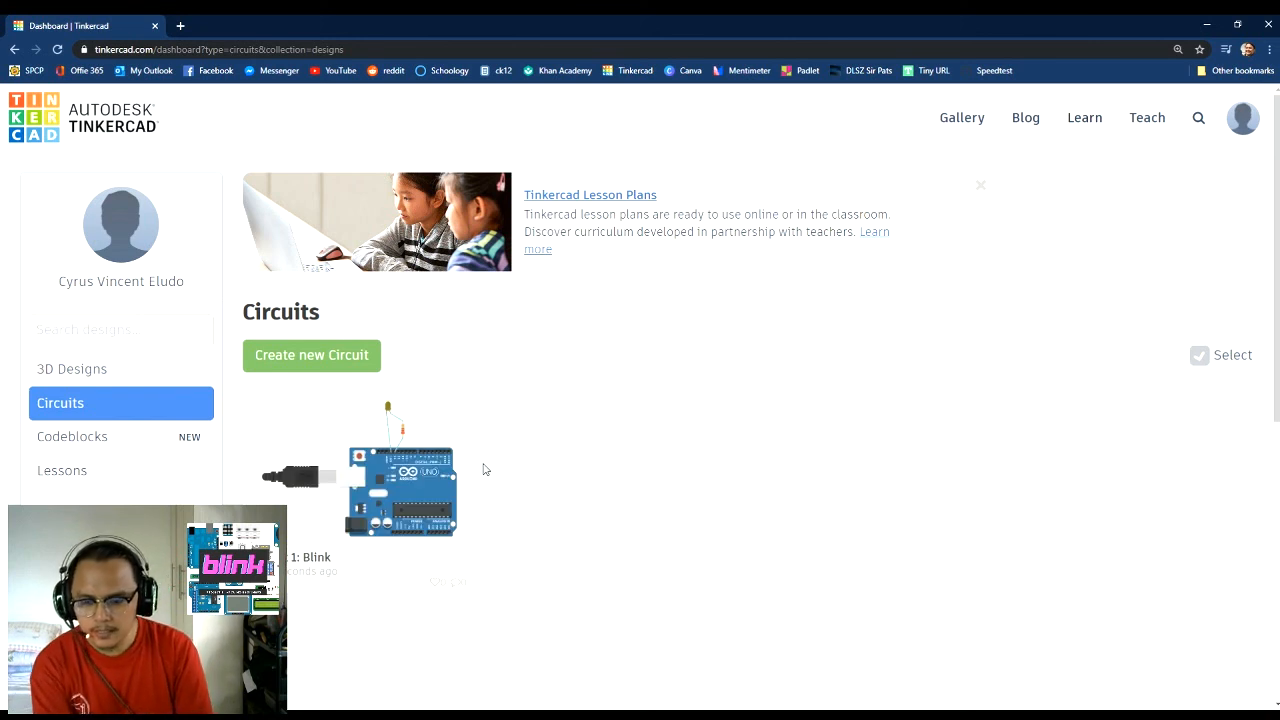
pyautogui.moveTo(449, 560)
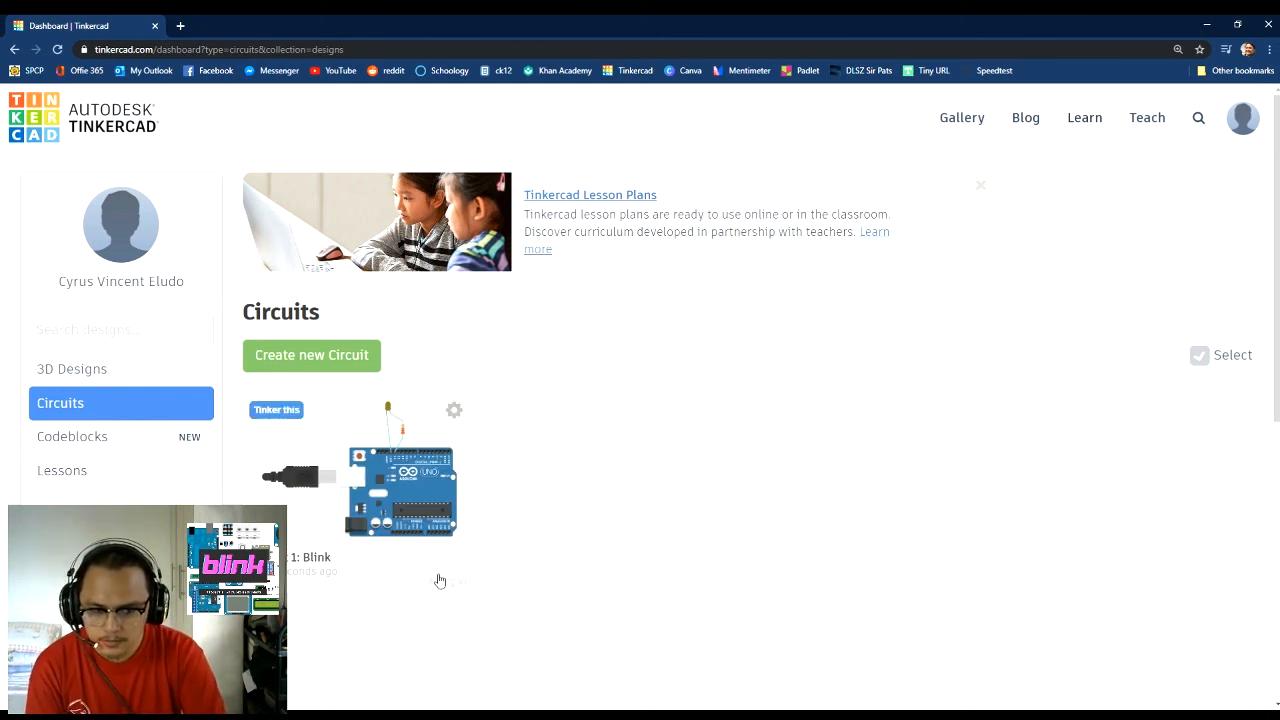
pyautogui.click(454, 411)
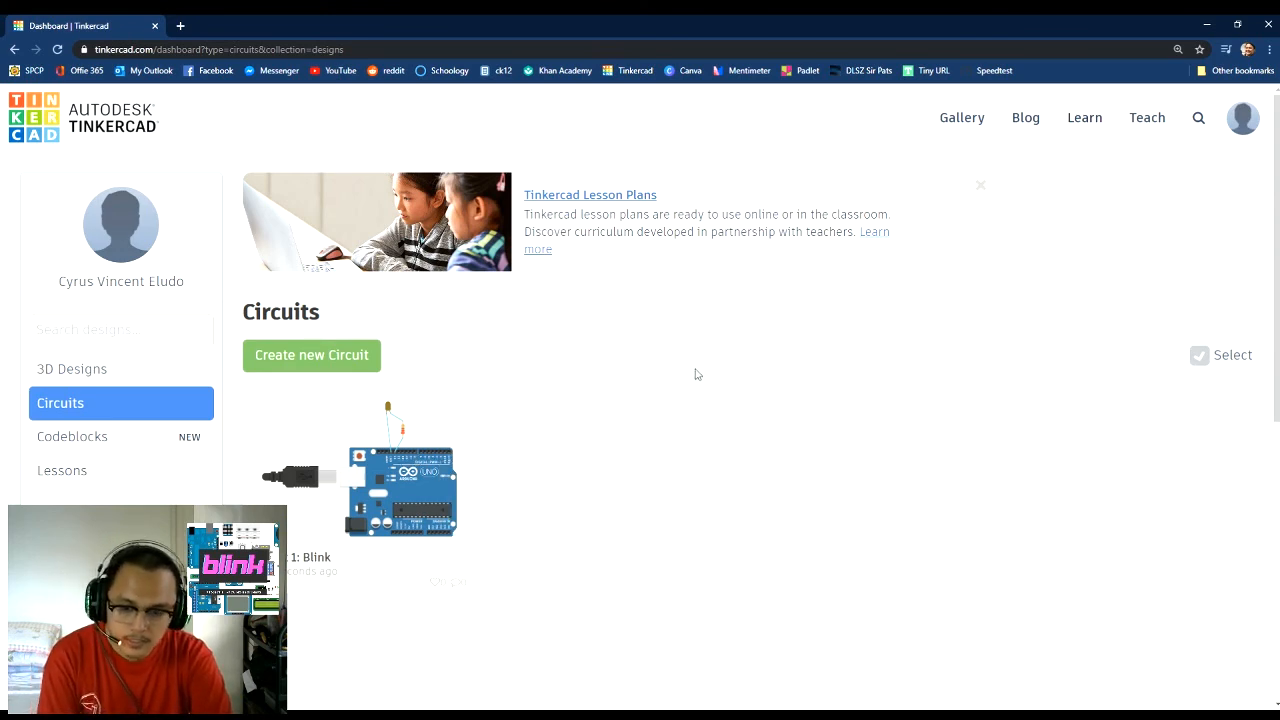
pyautogui.click(378, 435)
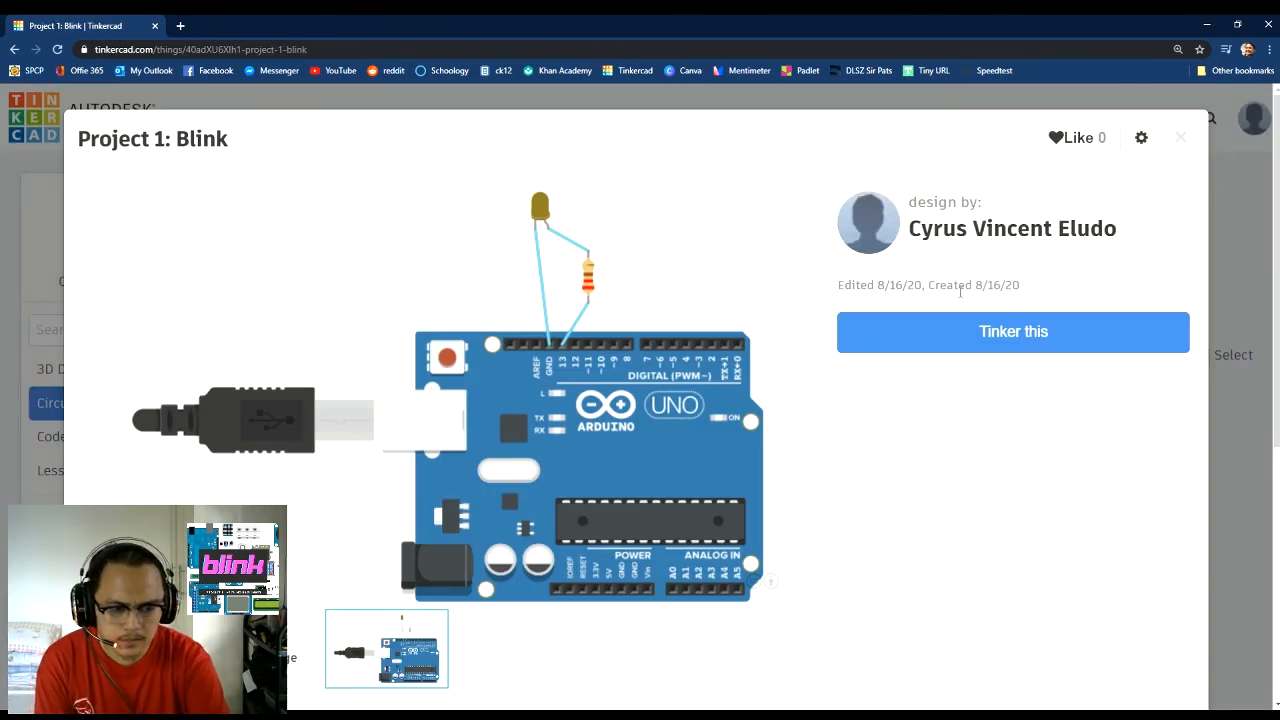
pyautogui.click(999, 341)
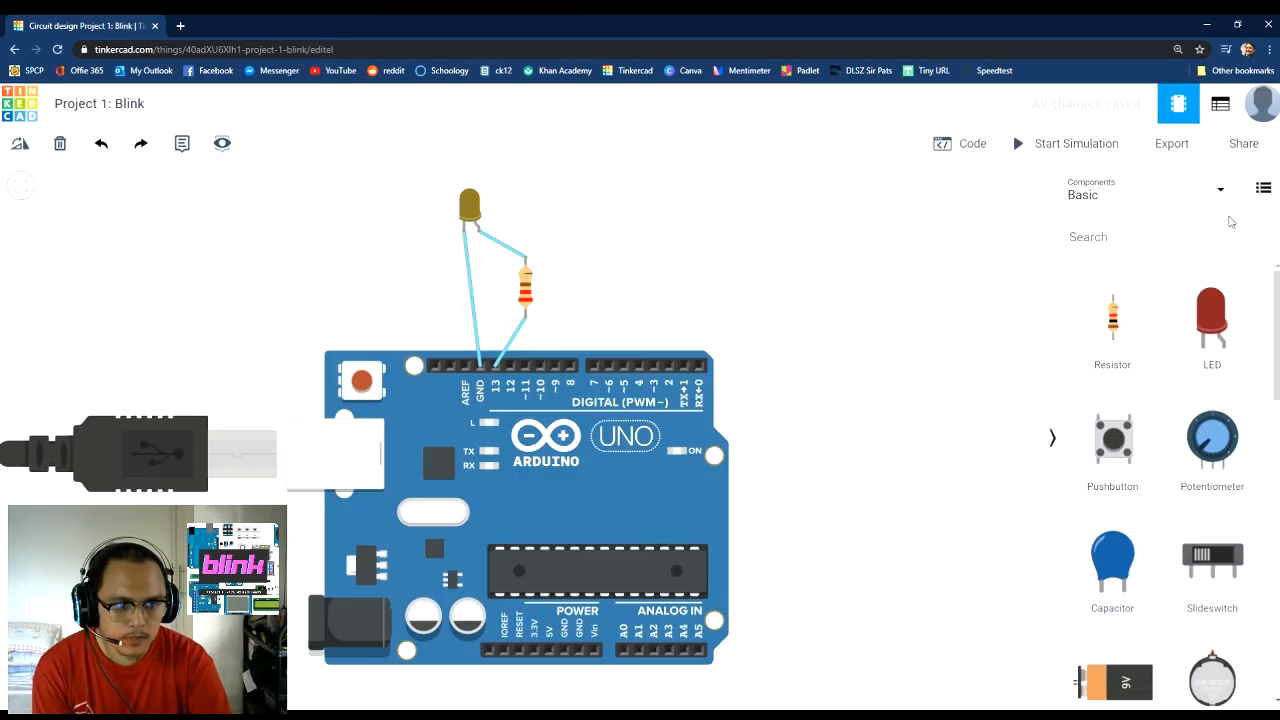
# Review the design's Export and Share options, including the snapshot download and the invitation of people, and close them.
pyautogui.click(1190, 146)
pyautogui.click(814, 171)
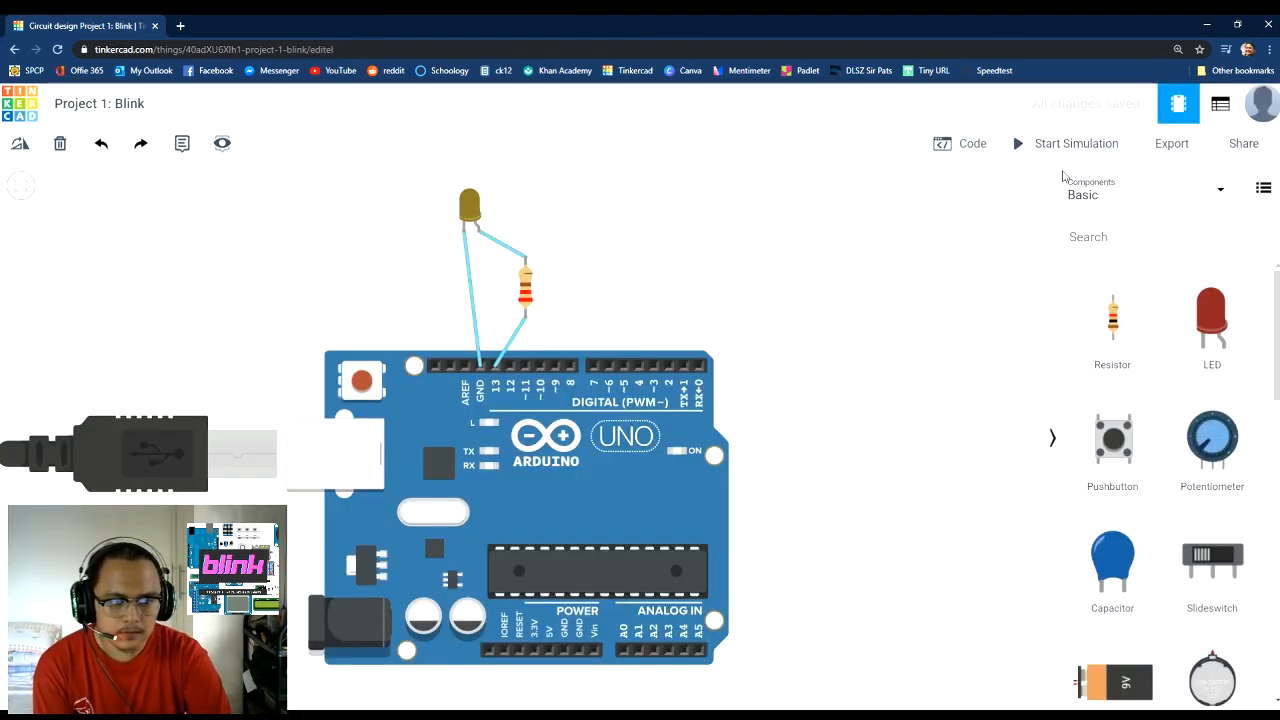
pyautogui.click(1244, 145)
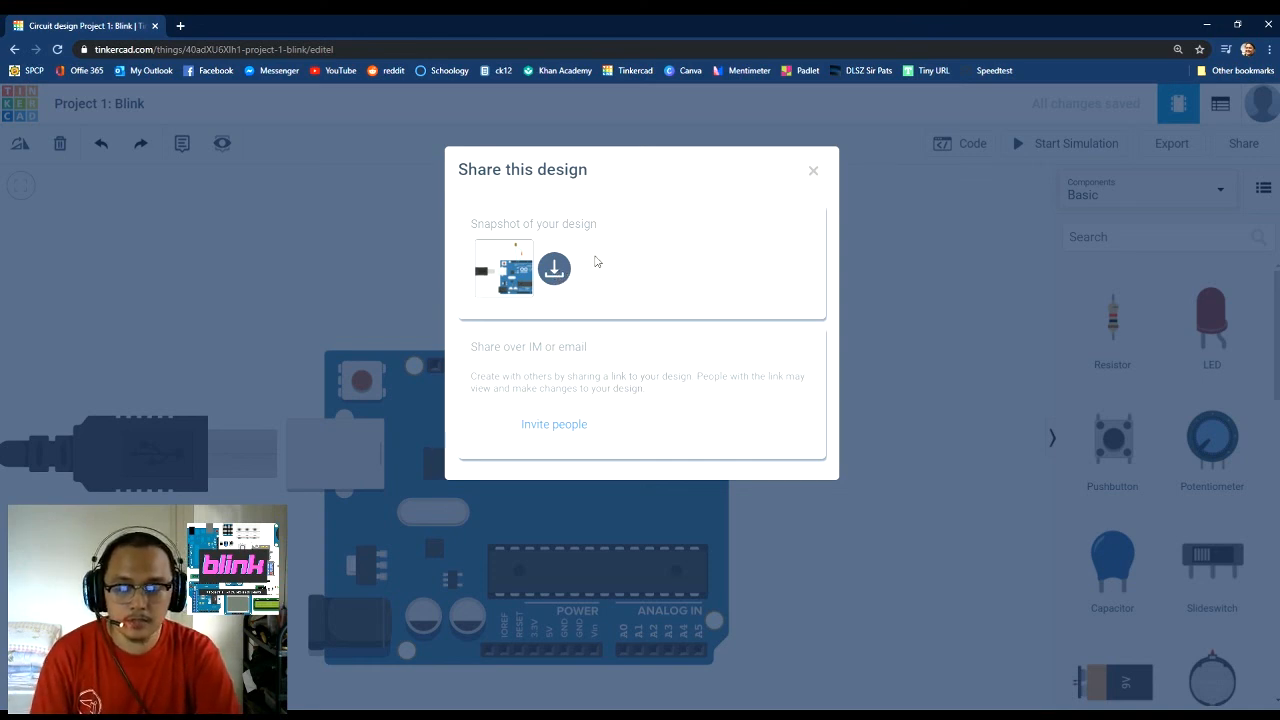
pyautogui.click(814, 173)
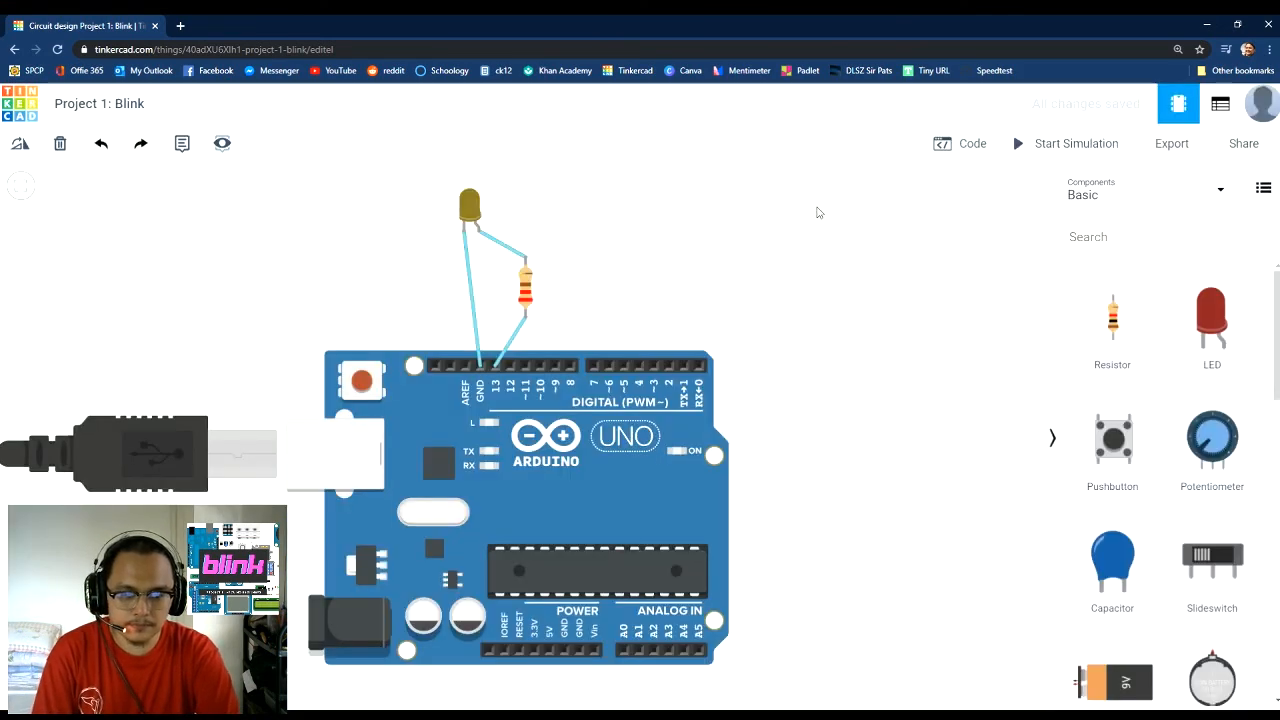